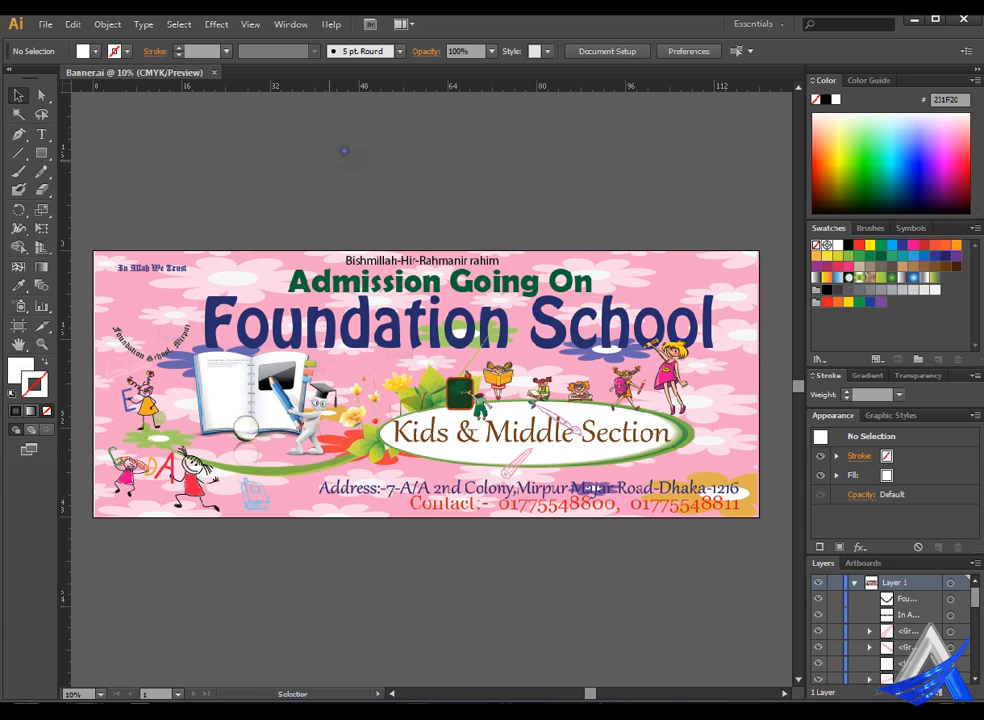
Change the ruler units from inches to pixels
{"action": "left_click_drag", "start_coordinate": [55, 180], "coordinate": [200, 320]}
{"action": "right_click", "coordinate": [341, 85]}
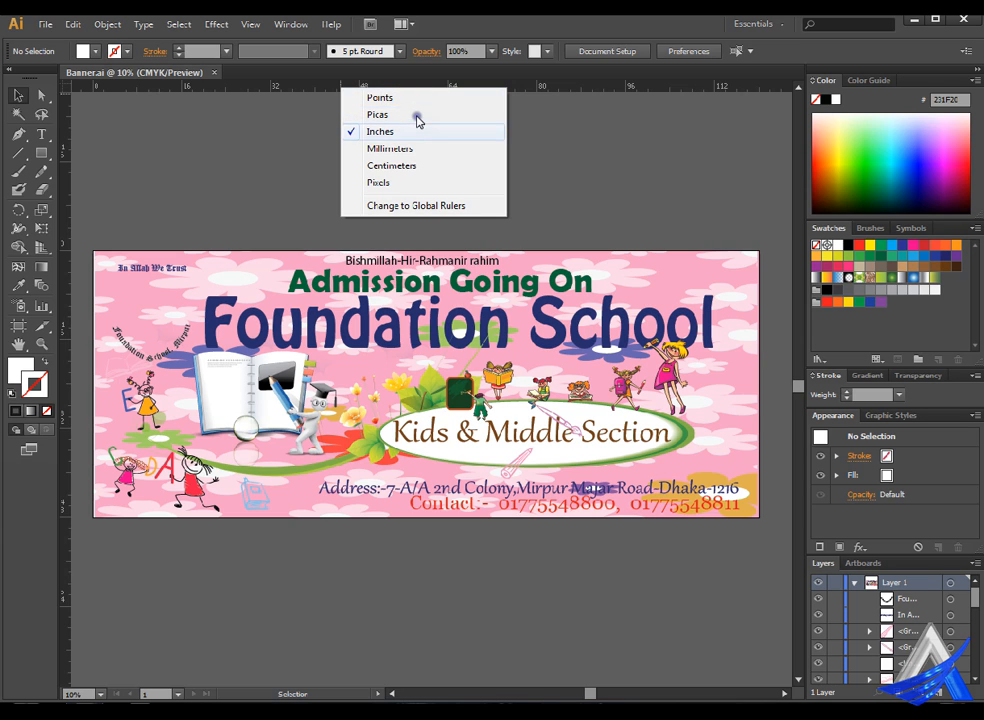
{"action": "left_click", "coordinate": [419, 180]}
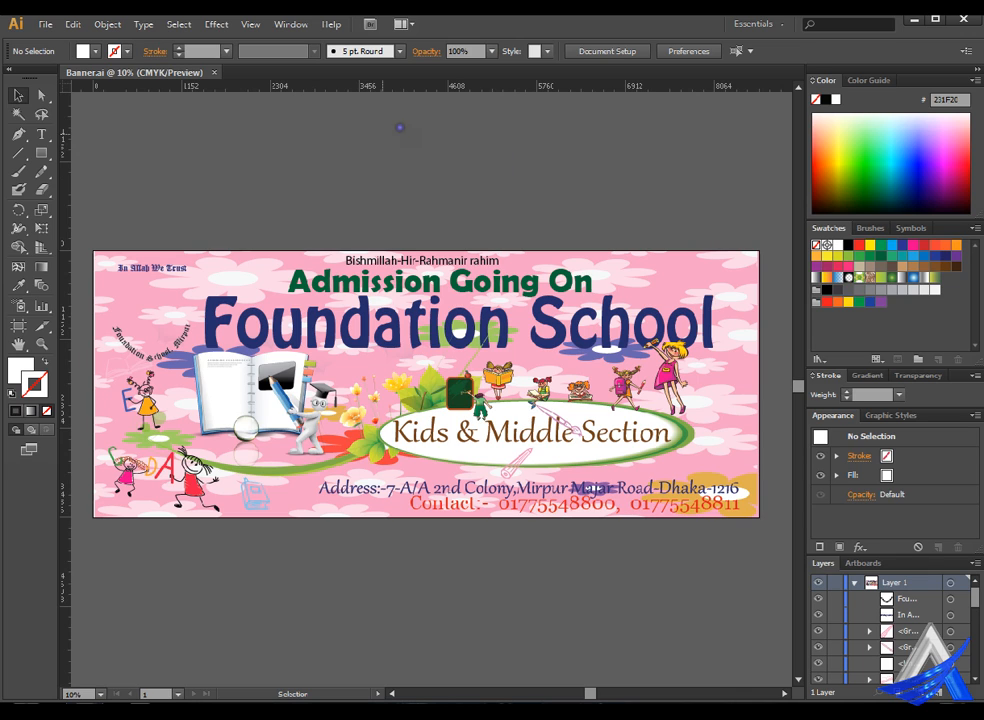
{"action": "right_click", "coordinate": [388, 87]}
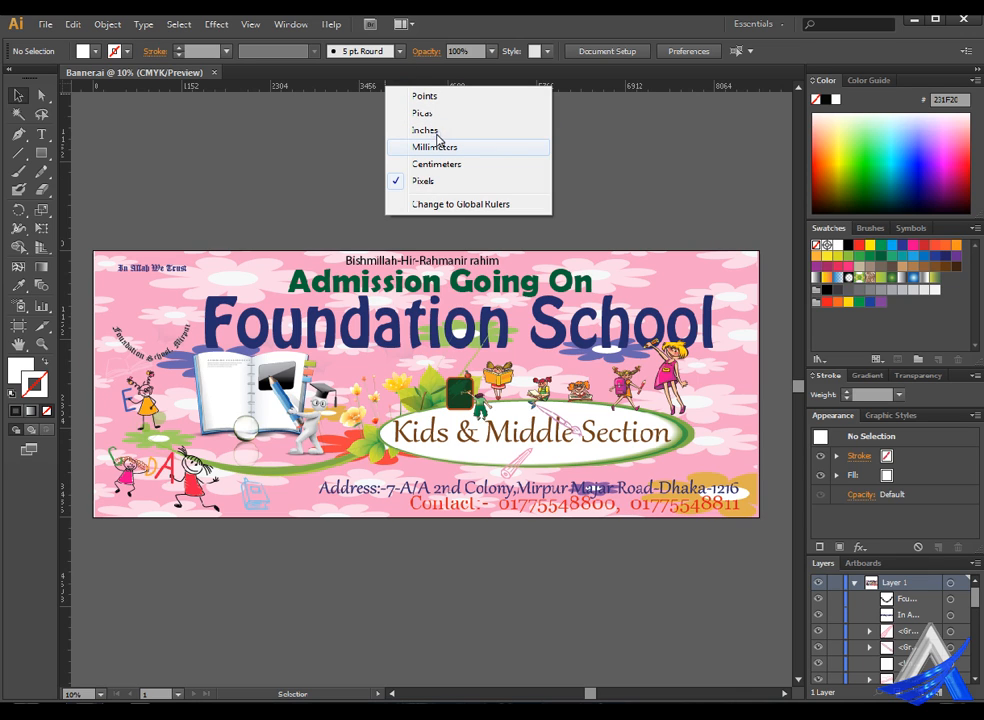
{"action": "left_click", "coordinate": [322, 172]}
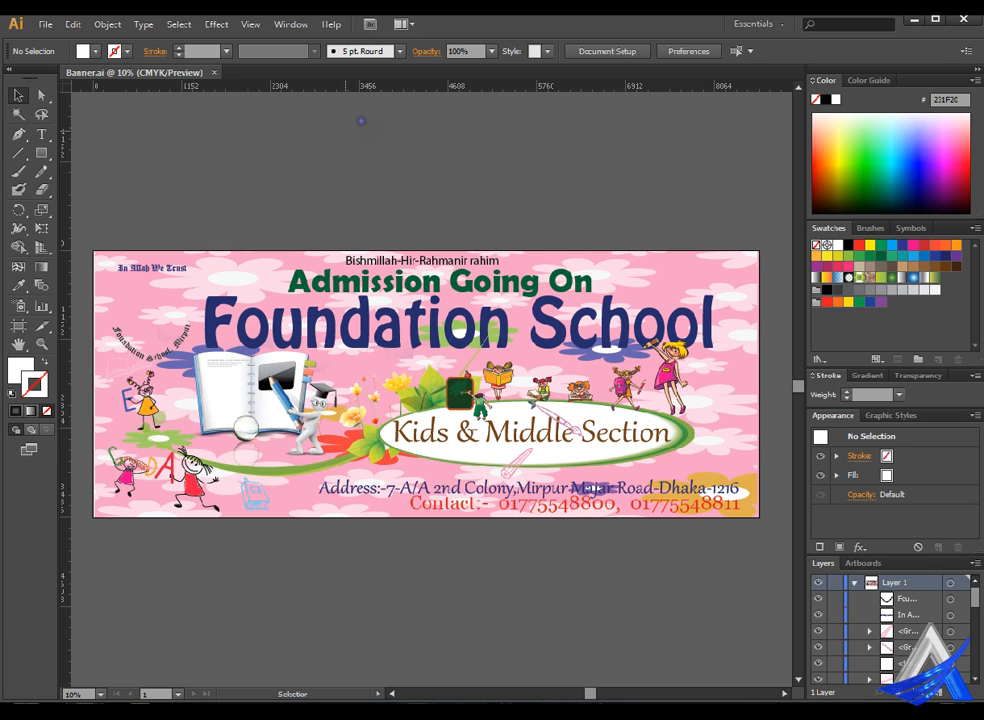
Examine the measurement units available in the Document Setup settings, leaving them as they are
{"action": "left_click", "coordinate": [44, 23]}
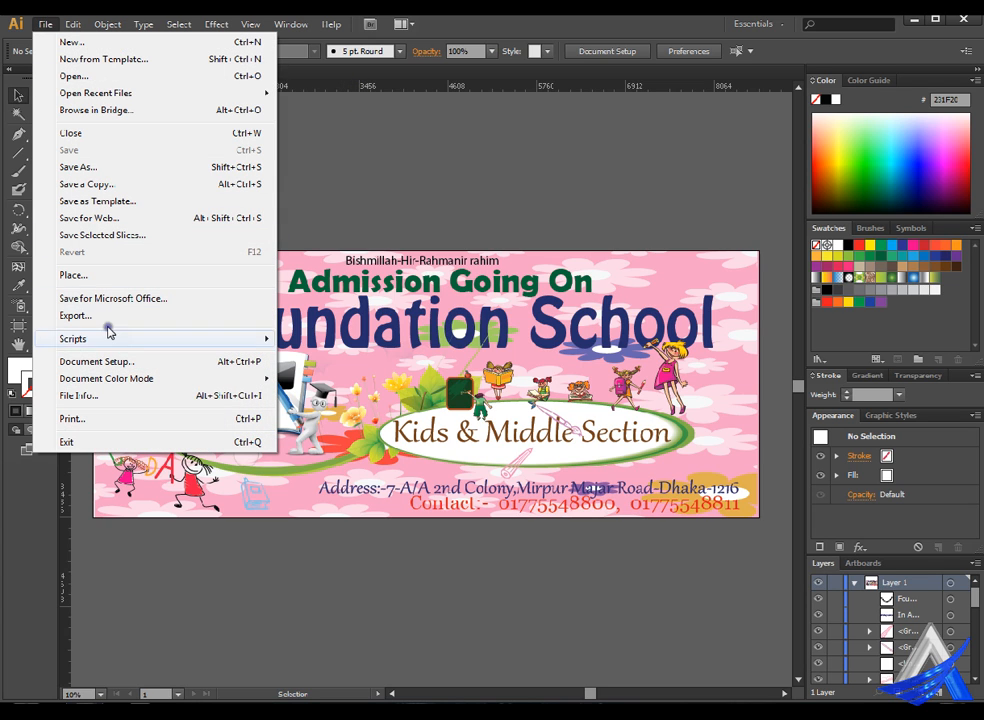
{"action": "left_click", "coordinate": [97, 362]}
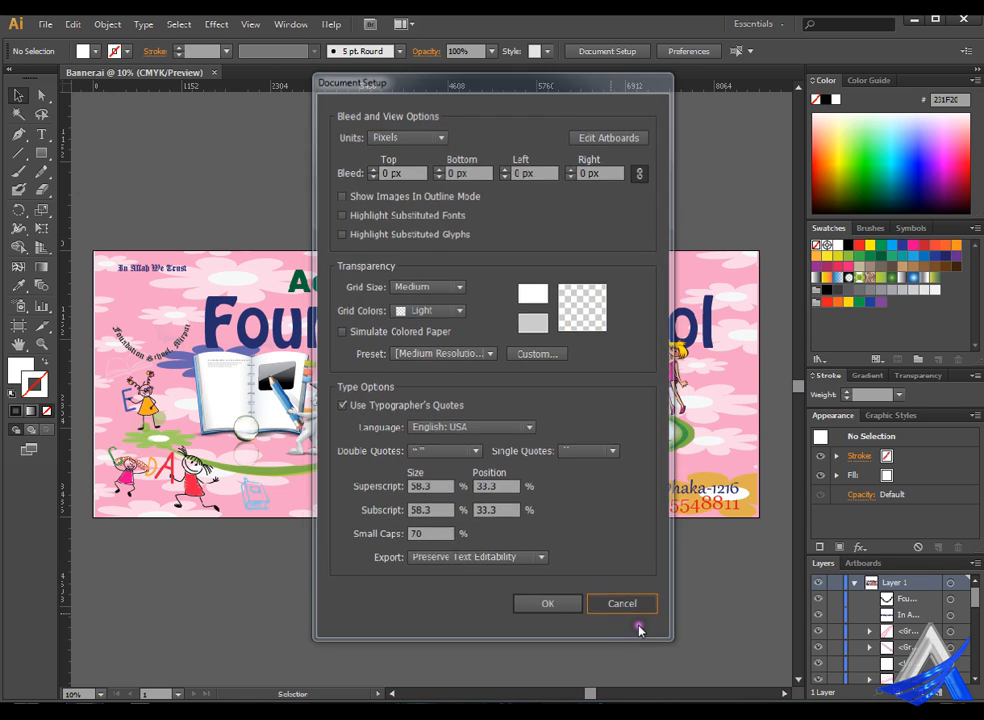
{"action": "left_click", "coordinate": [628, 609]}
{"action": "left_click", "coordinate": [43, 22]}
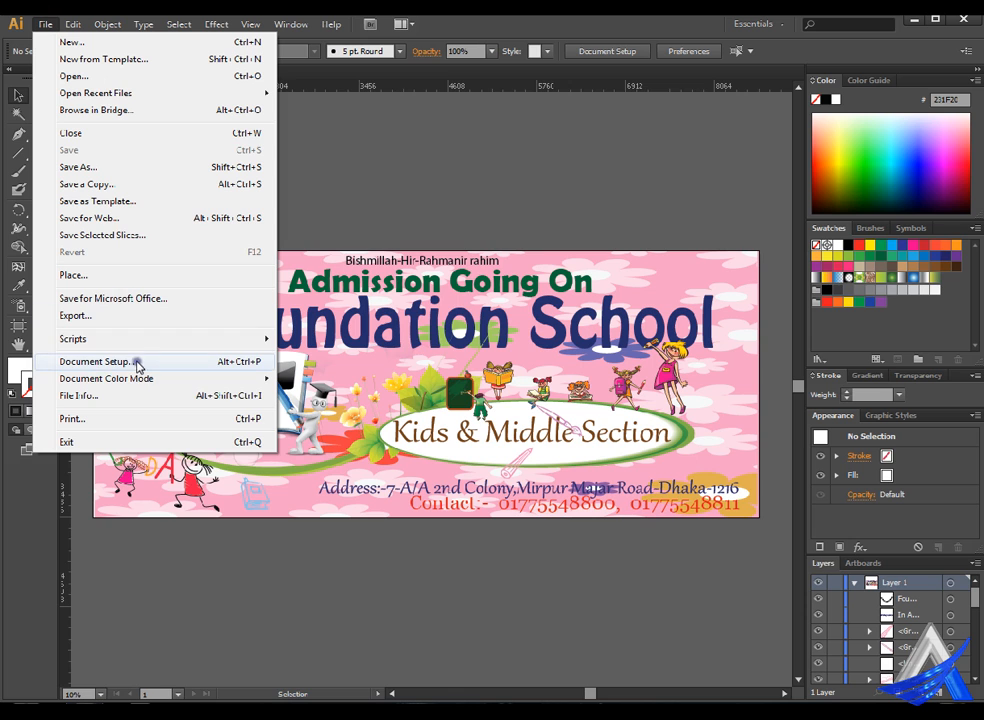
{"action": "left_click", "coordinate": [264, 369]}
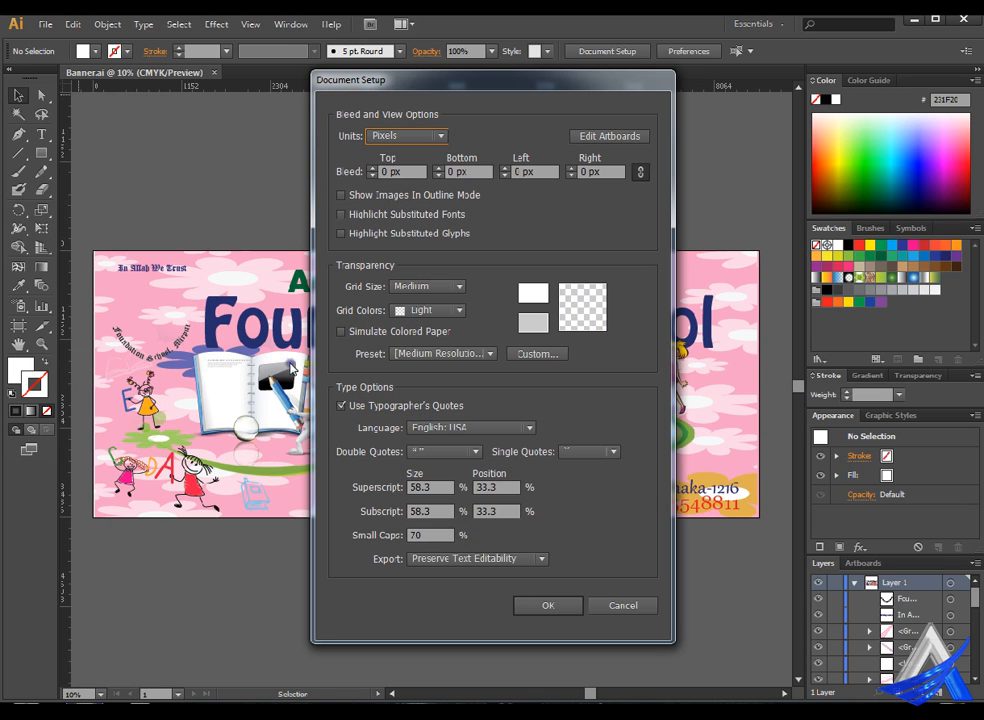
{"action": "left_click", "coordinate": [432, 134]}
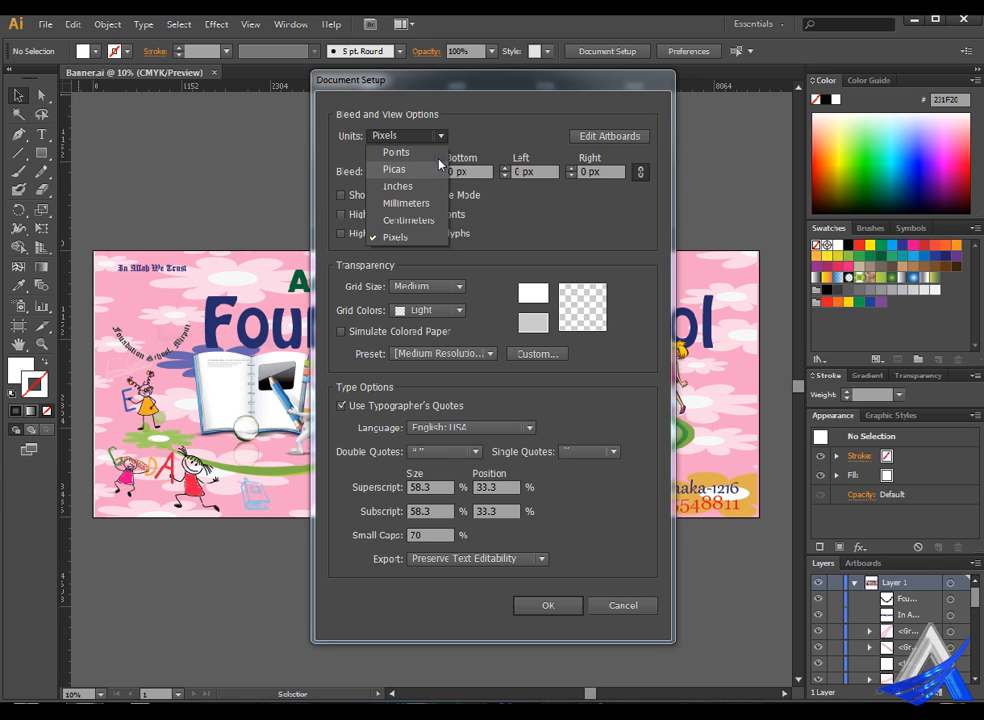
{"action": "left_click", "coordinate": [527, 235]}
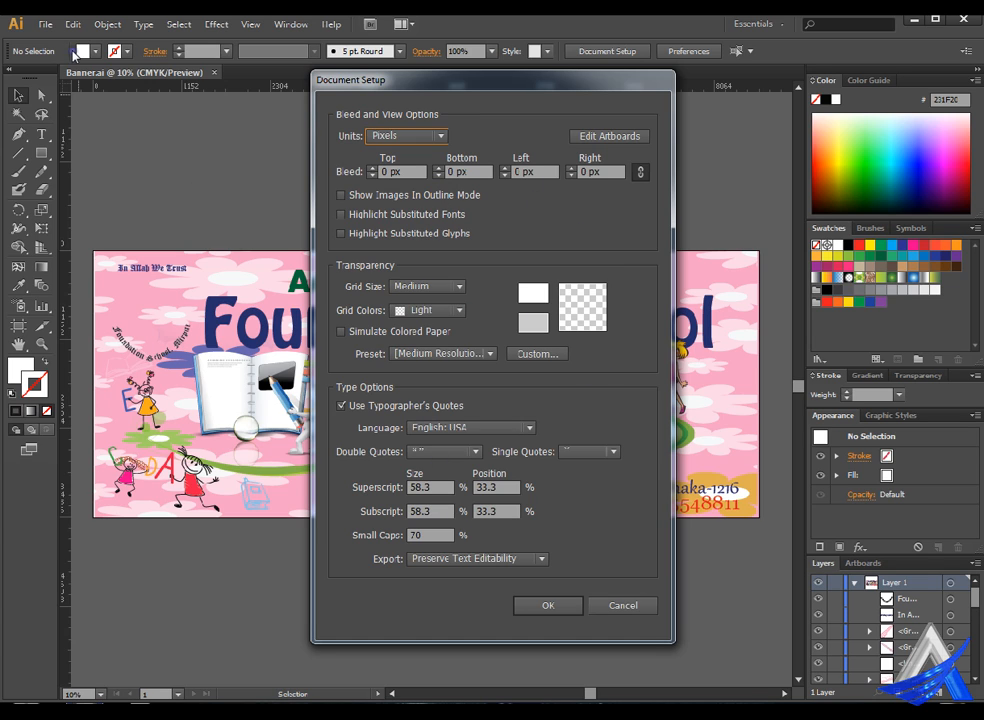
{"action": "left_click", "coordinate": [614, 610]}
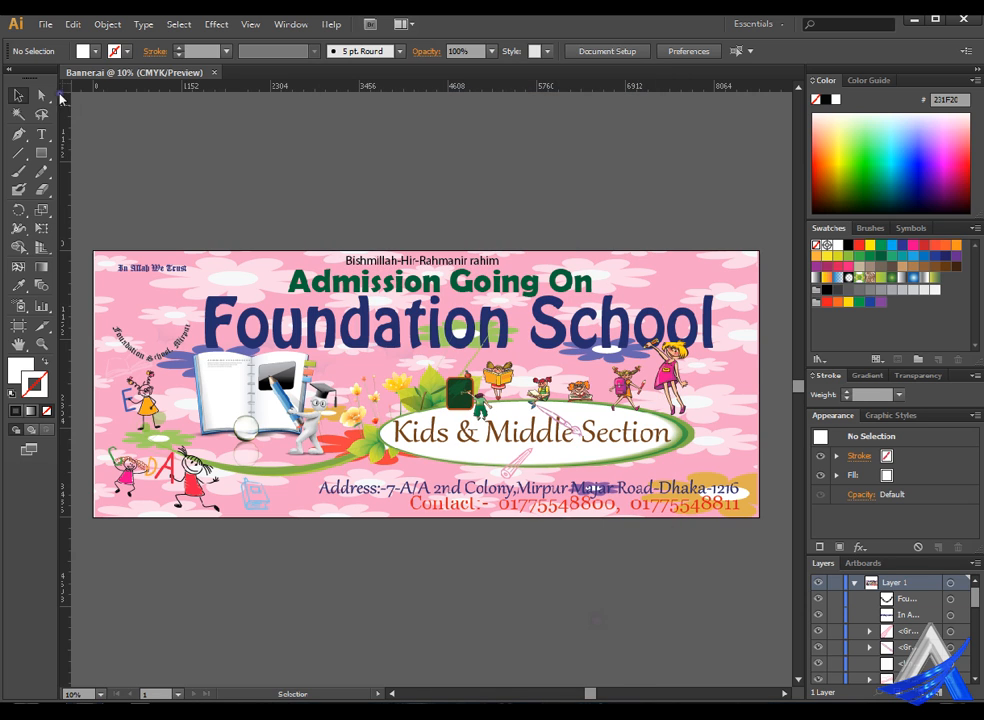
Review the bleed, transparency and type options in Document Setup and accept them as they are
{"action": "left_click", "coordinate": [46, 24]}
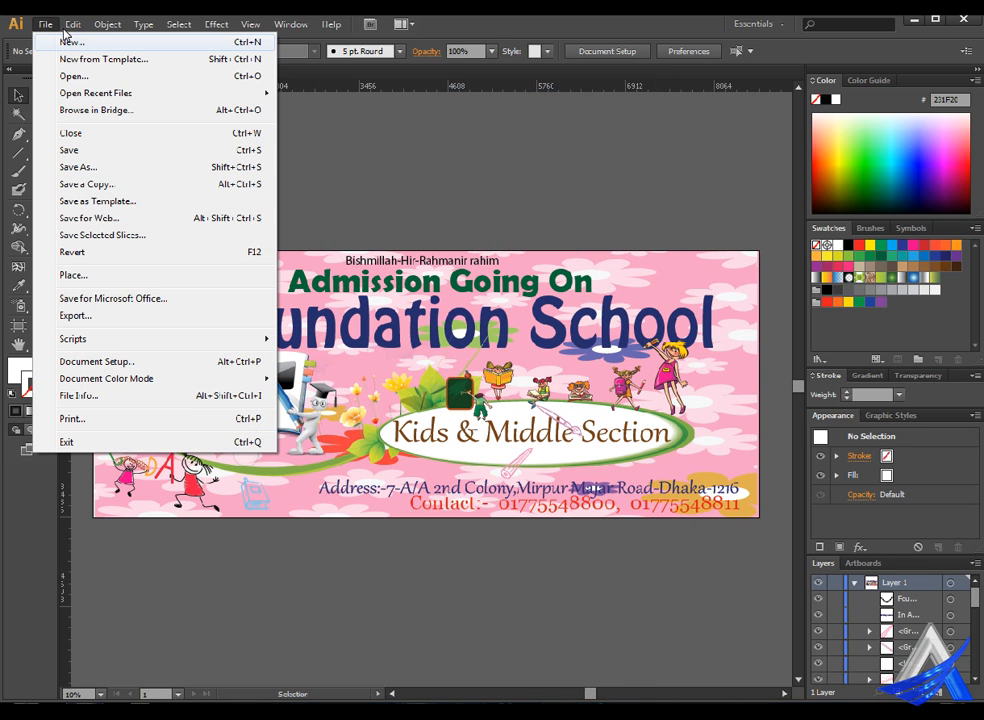
{"action": "left_click", "coordinate": [376, 192]}
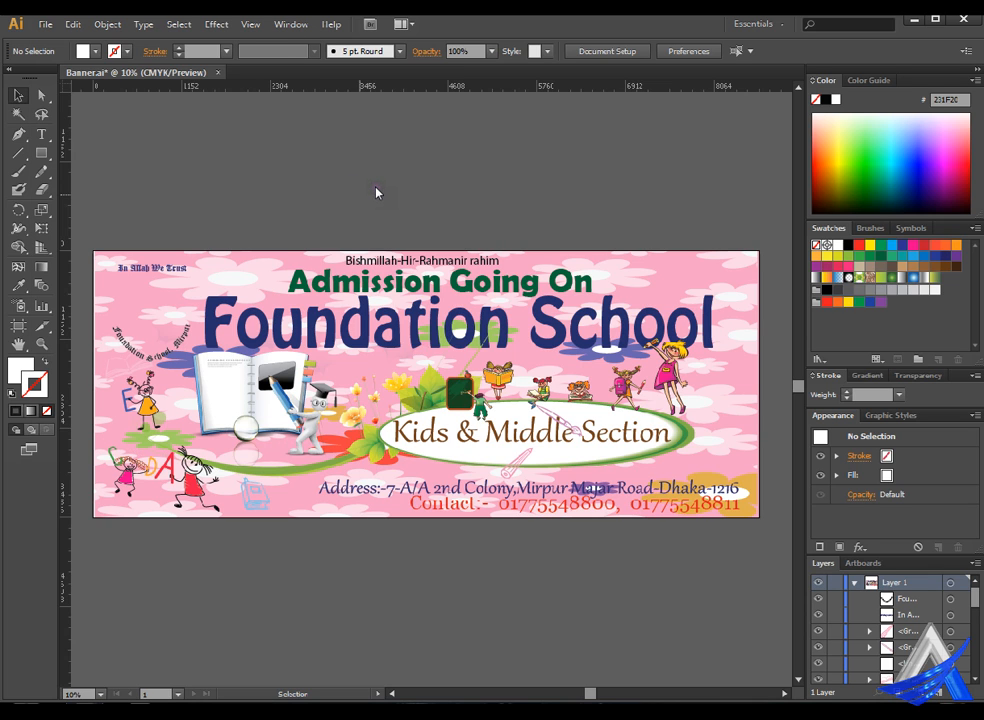
{"action": "left_click", "coordinate": [45, 24]}
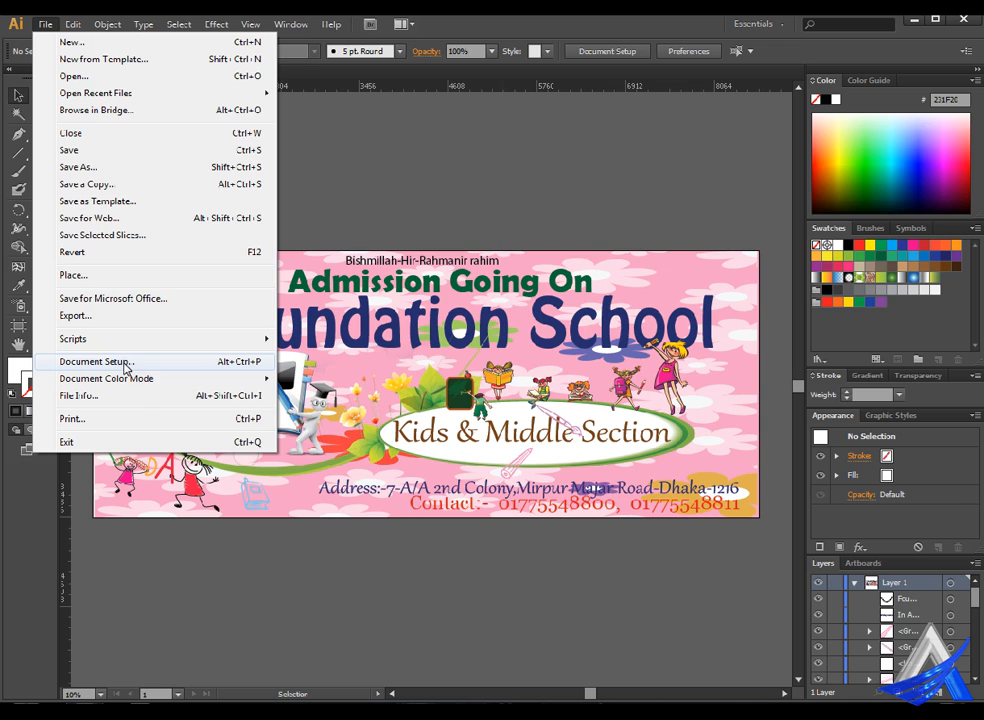
{"action": "left_click", "coordinate": [125, 363]}
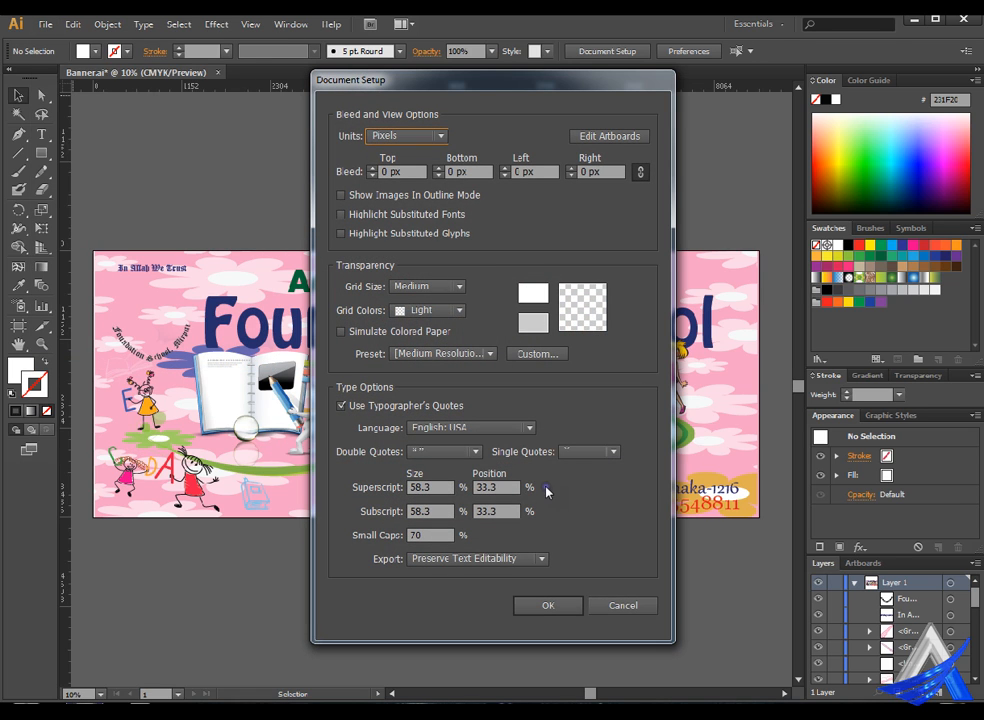
{"action": "left_click", "coordinate": [575, 611]}
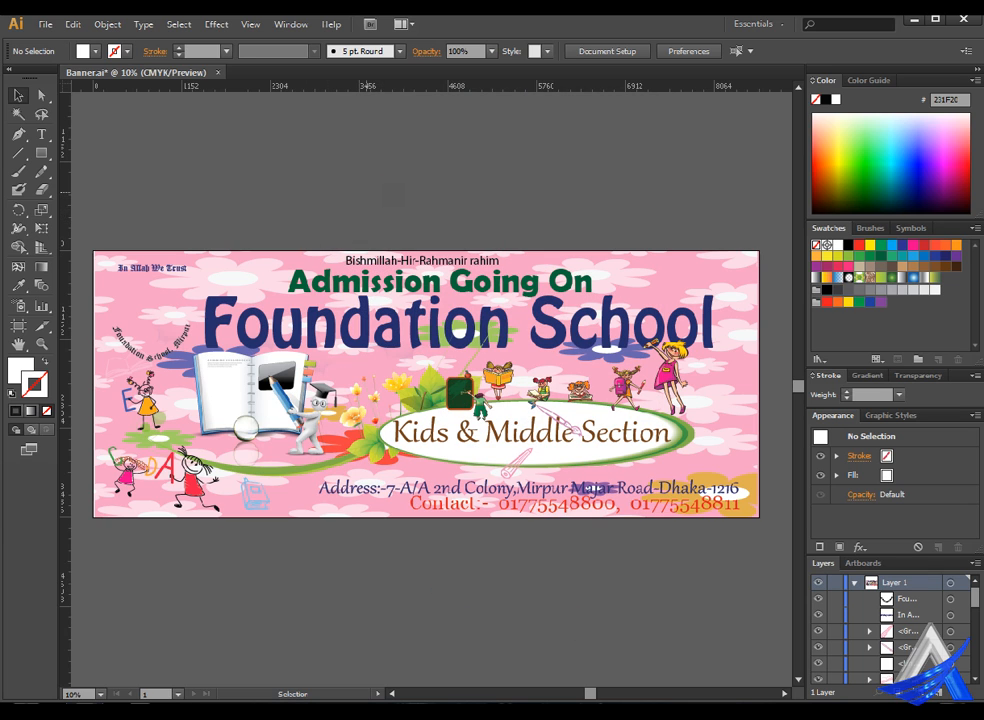
View the banner artwork in Outline mode, then return it to the normal Preview
{"action": "left_click", "coordinate": [263, 21]}
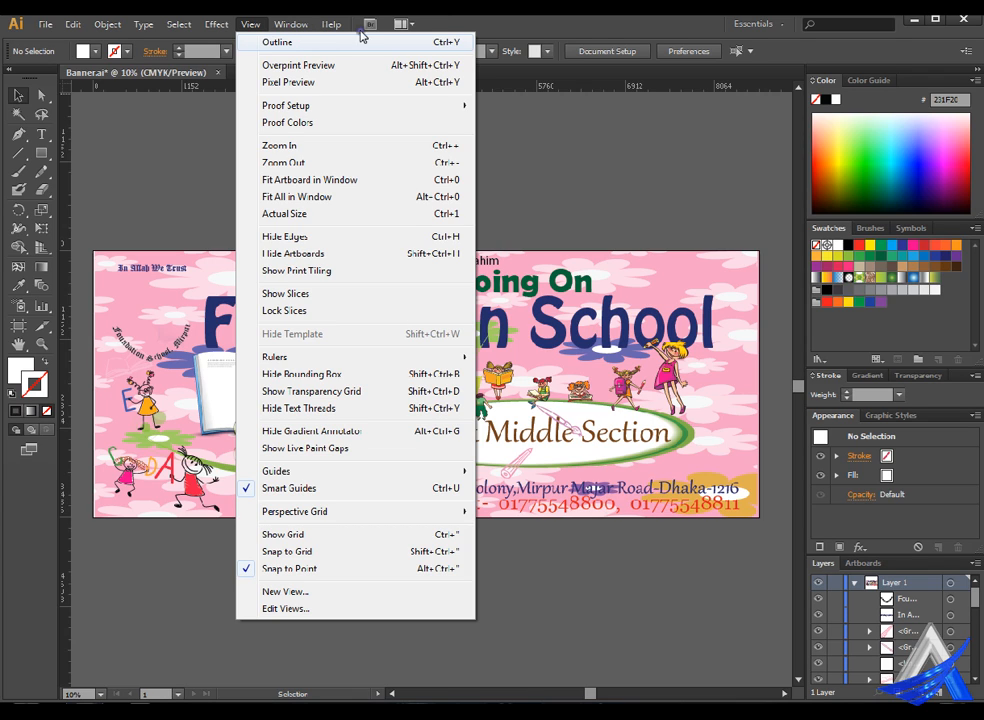
{"action": "left_click", "coordinate": [300, 41]}
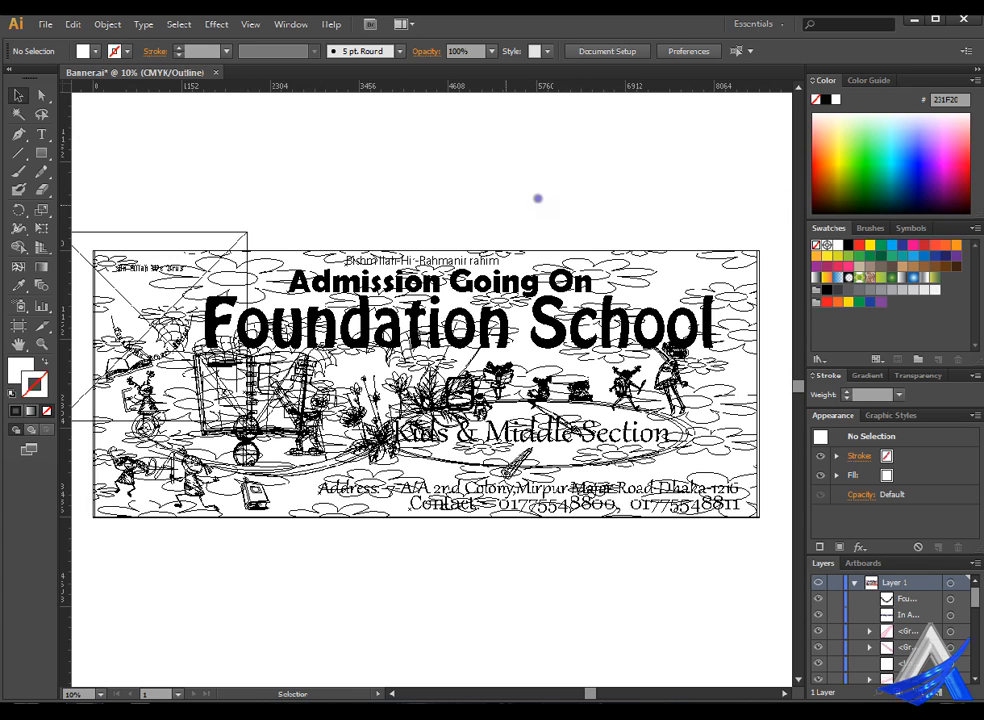
{"action": "left_click", "coordinate": [251, 23]}
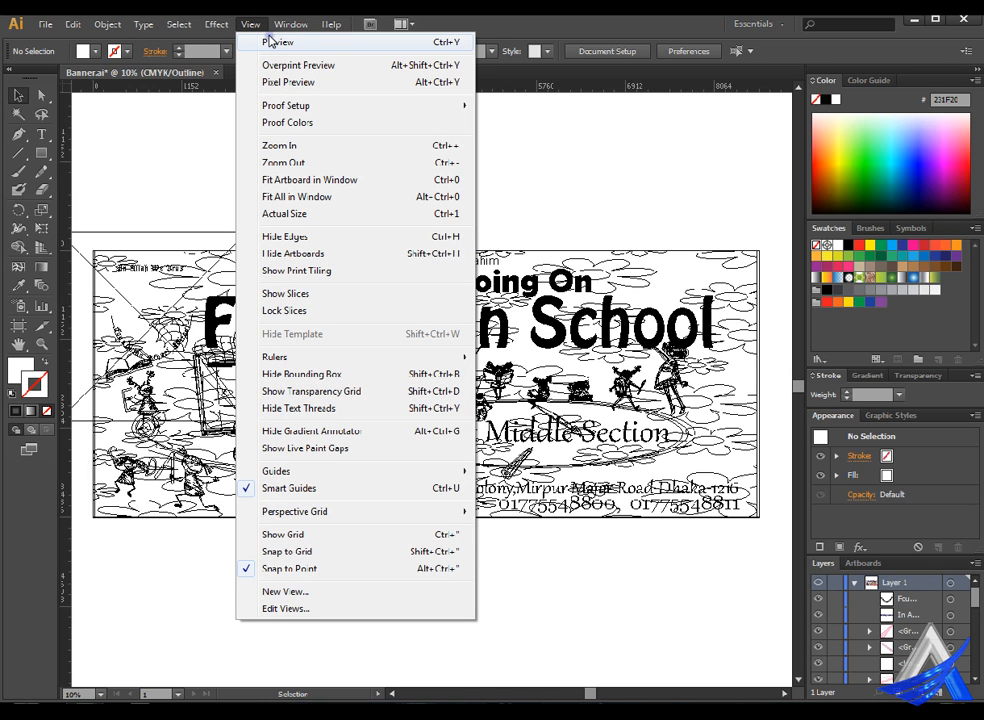
{"action": "left_click", "coordinate": [325, 41]}
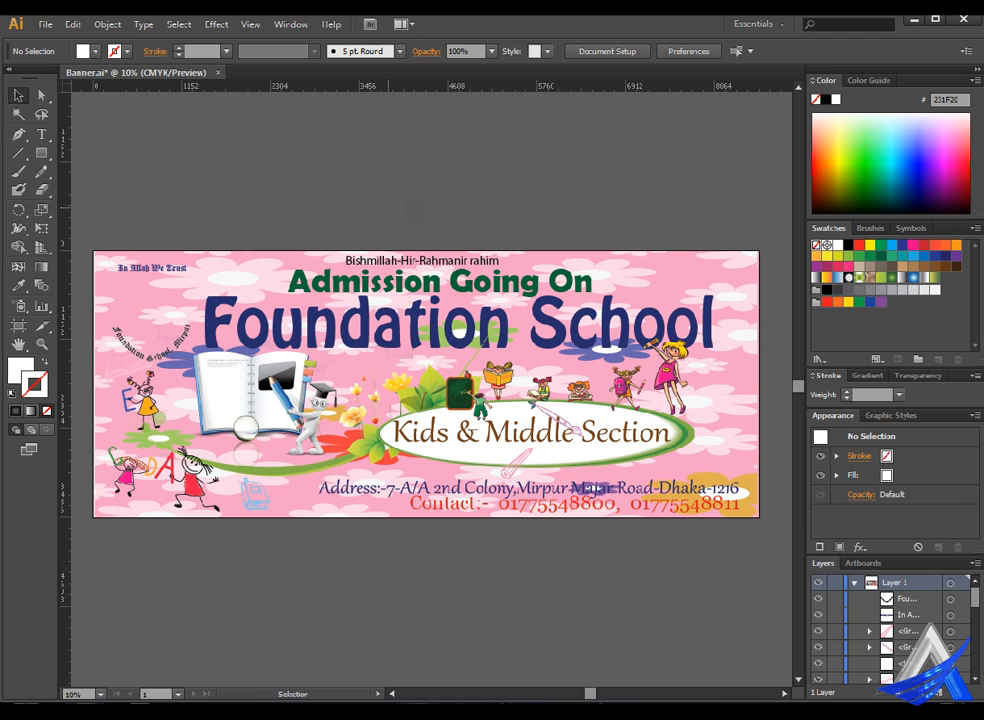
View the banner with Overprint Preview turned on, then switch Overprint Preview off
{"action": "left_click", "coordinate": [251, 23]}
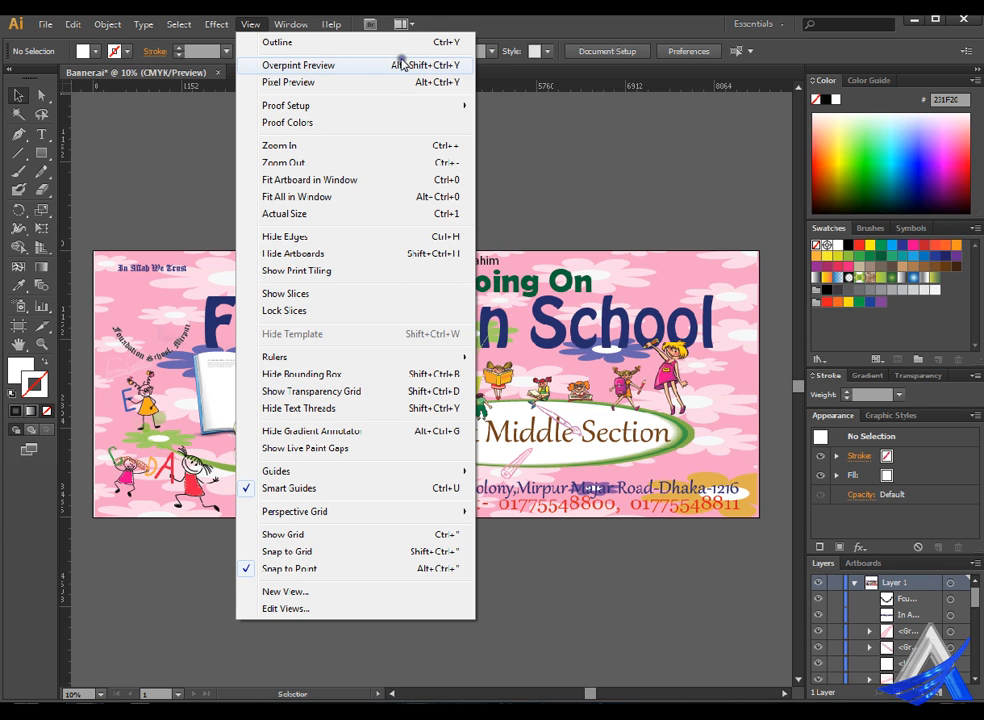
{"action": "left_click", "coordinate": [310, 64]}
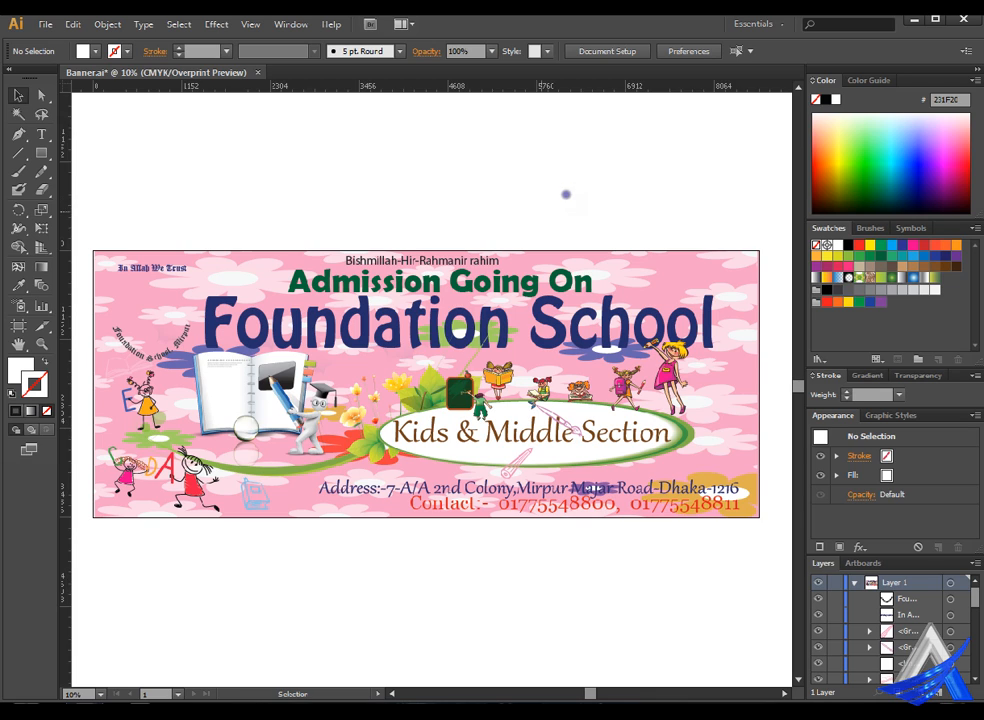
{"action": "left_click", "coordinate": [252, 23]}
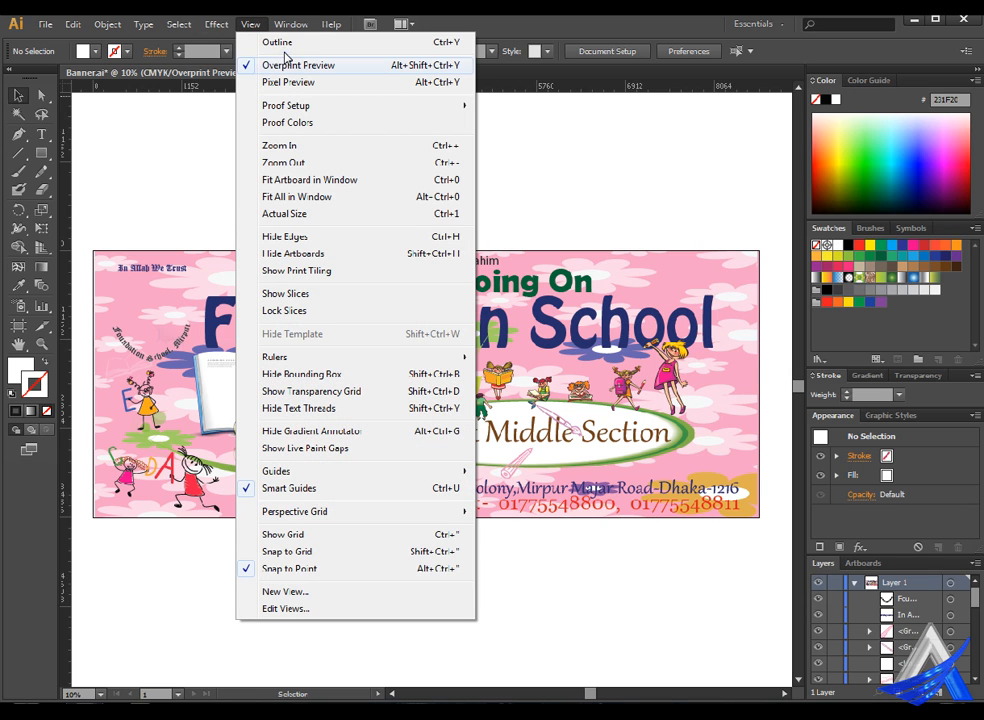
{"action": "left_click", "coordinate": [296, 65]}
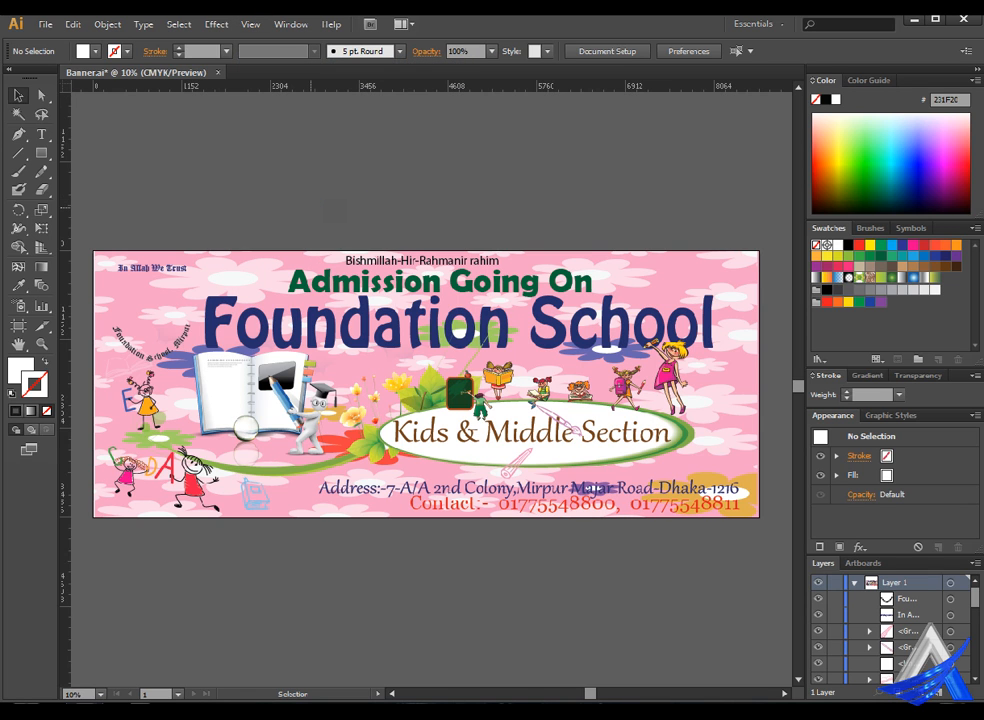
Turn on Pixel Preview for the banner
{"action": "left_click", "coordinate": [256, 22]}
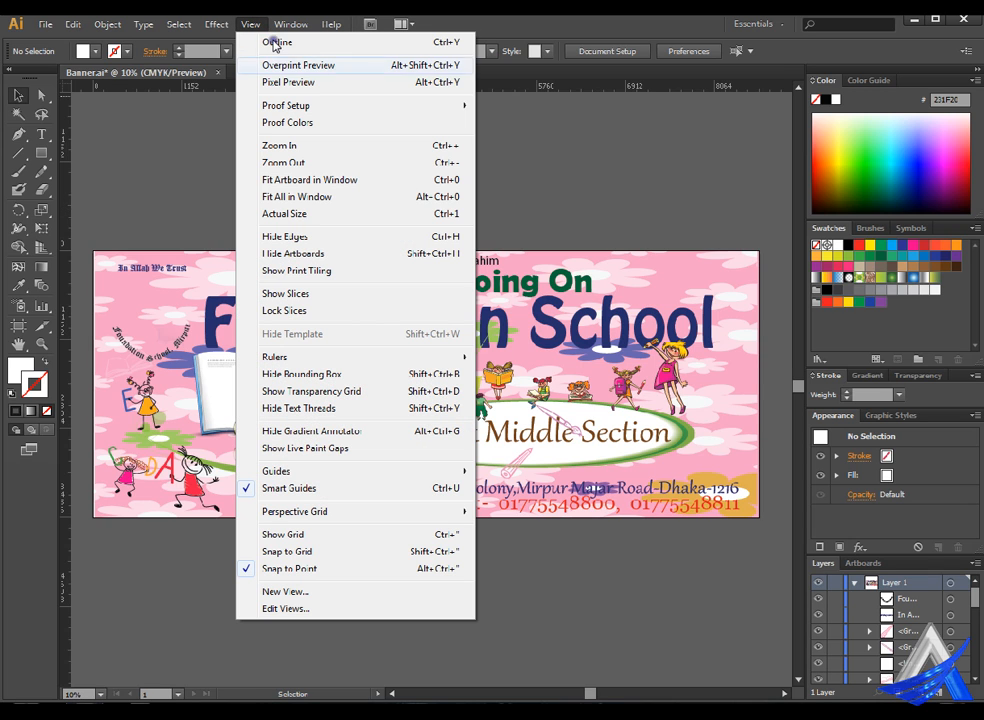
{"action": "left_click", "coordinate": [286, 81]}
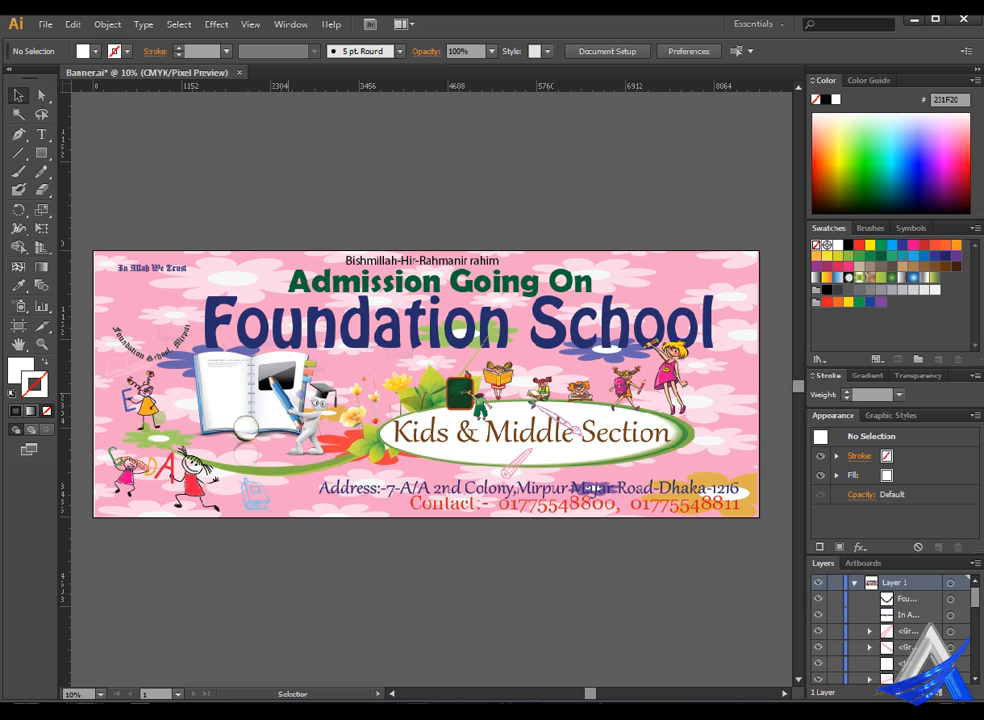
{"action": "scroll", "coordinate": [231, 303], "scroll_direction": "up", "scroll_amount": 5}
{"action": "scroll", "coordinate": [231, 303], "scroll_direction": "down", "scroll_amount": 5}
{"action": "left_click", "coordinate": [253, 23]}
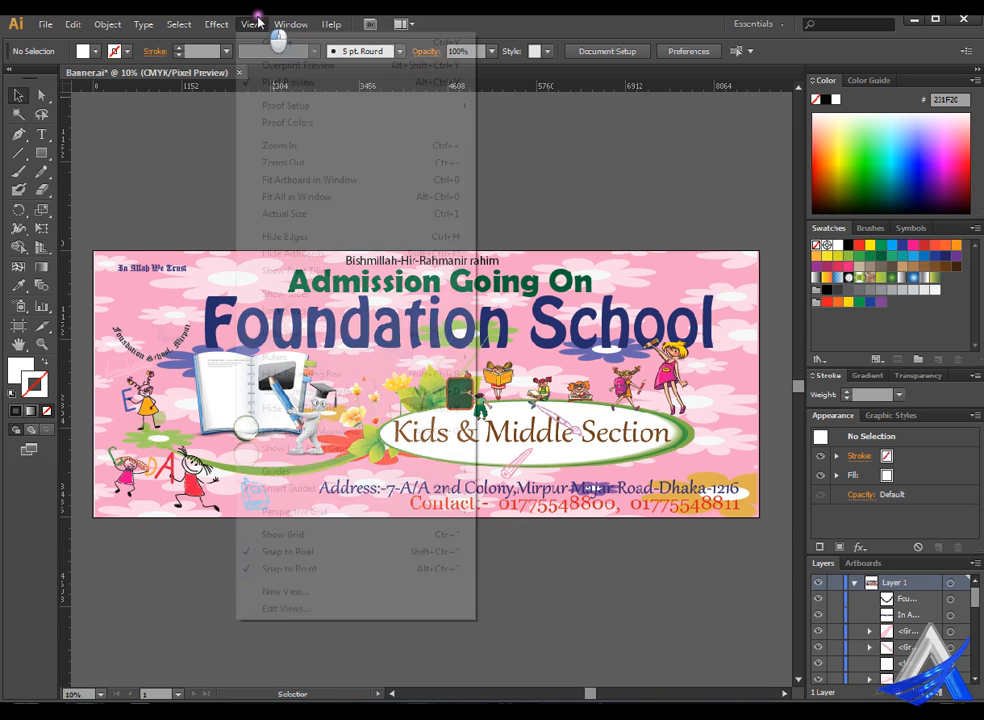
{"action": "left_click", "coordinate": [207, 160]}
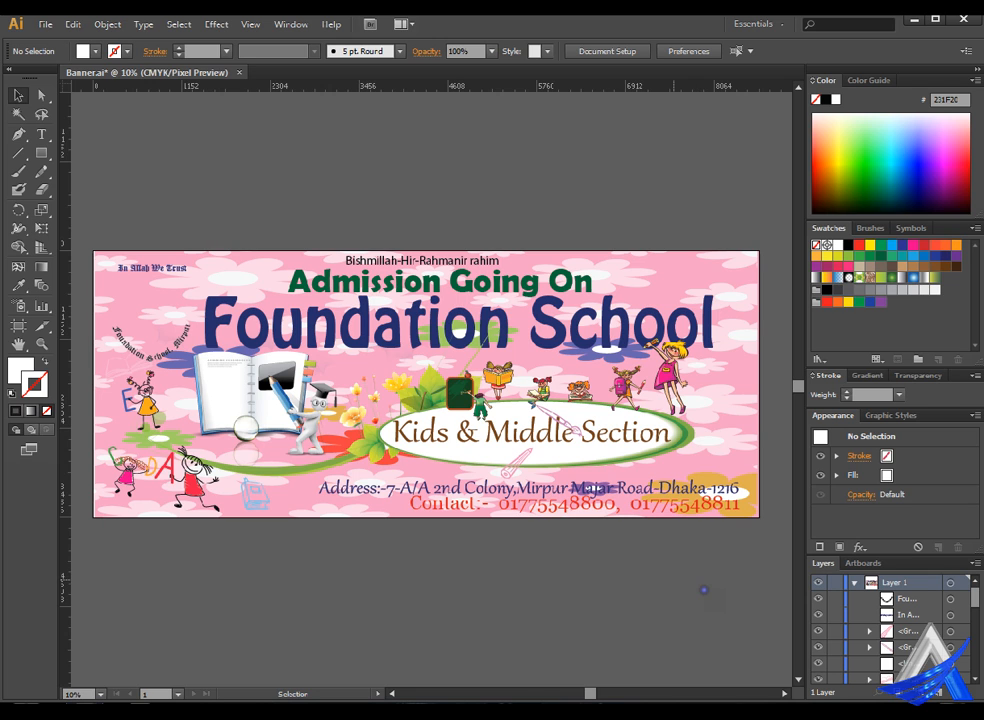
{"action": "left_click", "coordinate": [250, 24]}
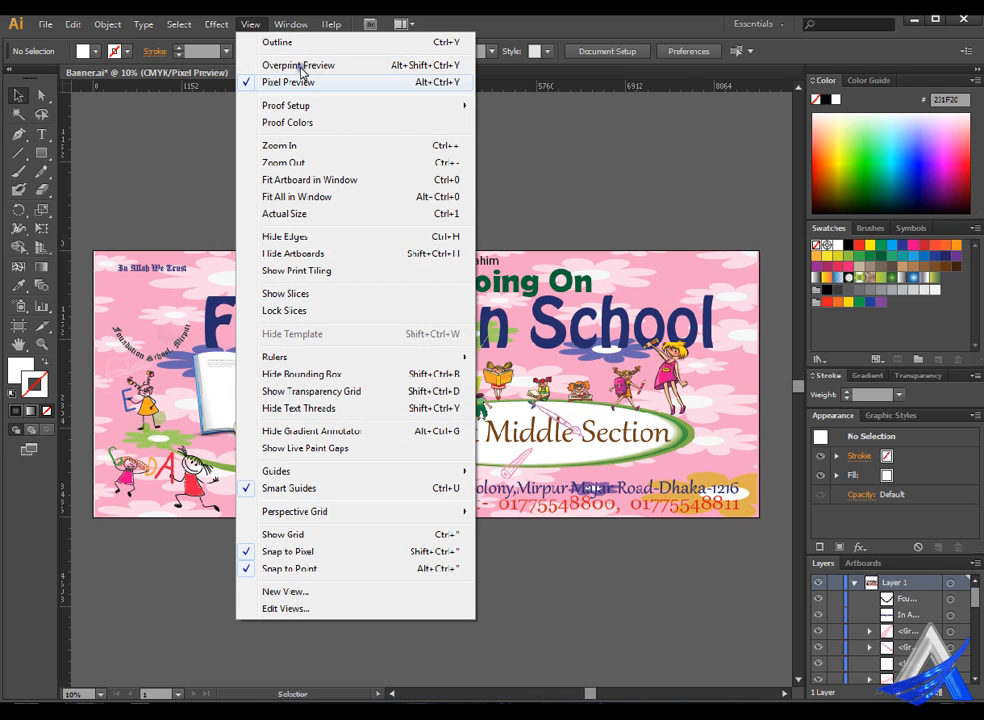
{"action": "left_click", "coordinate": [574, 158]}
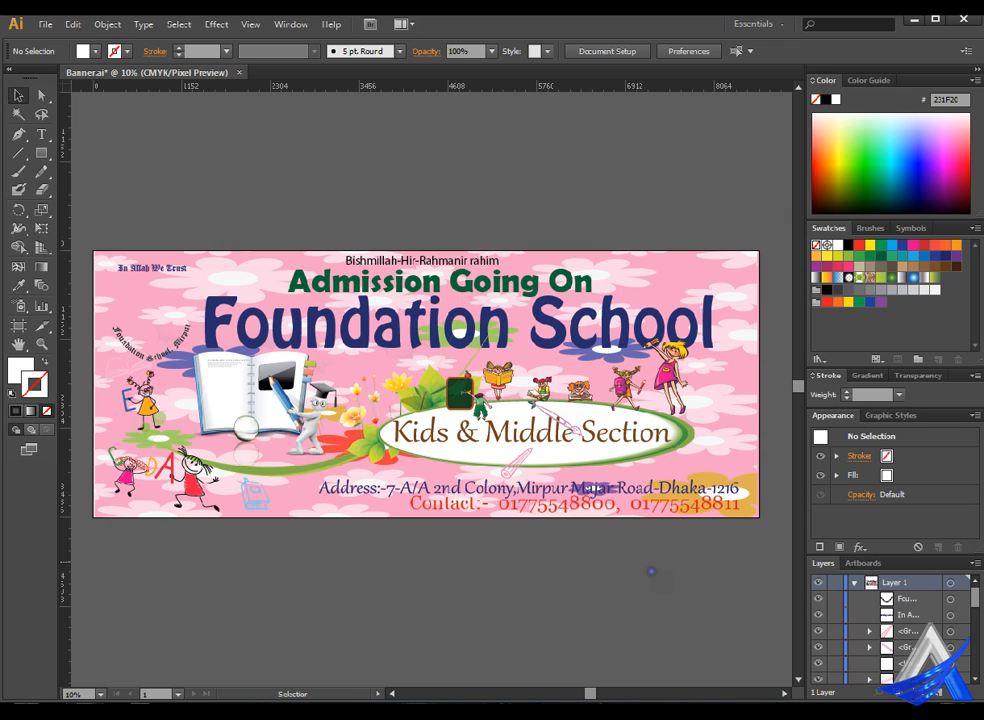
Inspect the leaf artwork beside the chalkboard at up to 200% magnification in Pixel Preview, then return to a view of the whole banner
{"action": "scroll", "coordinate": [430, 380], "scroll_direction": "up", "scroll_amount": 5}
{"action": "scroll", "coordinate": [430, 380], "scroll_direction": "down", "scroll_amount": 8}
{"action": "scroll", "coordinate": [430, 380], "scroll_direction": "up", "scroll_amount": 3}
{"action": "key", "text": "ctrl+plus"}
{"action": "key", "text": "ctrl+plus"}
{"action": "key", "text": "ctrl+plus"}
{"action": "key", "text": "ctrl+plus"}
{"action": "key", "text": "ctrl+plus"}
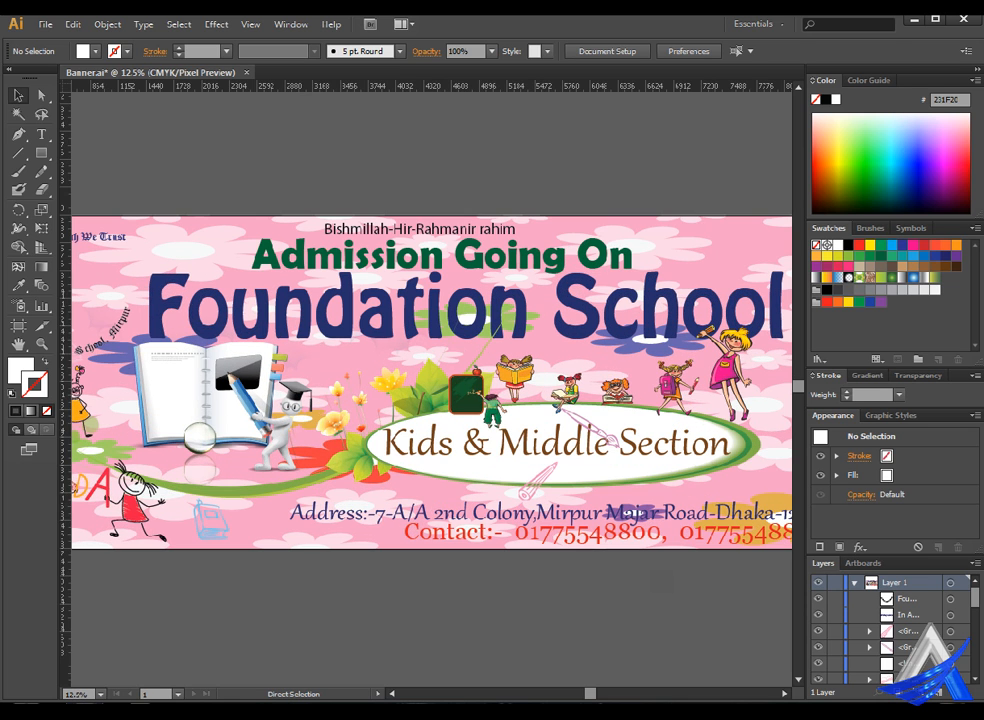
{"action": "key", "text": "ctrl+plus"}
{"action": "key", "text": "ctrl+plus"}
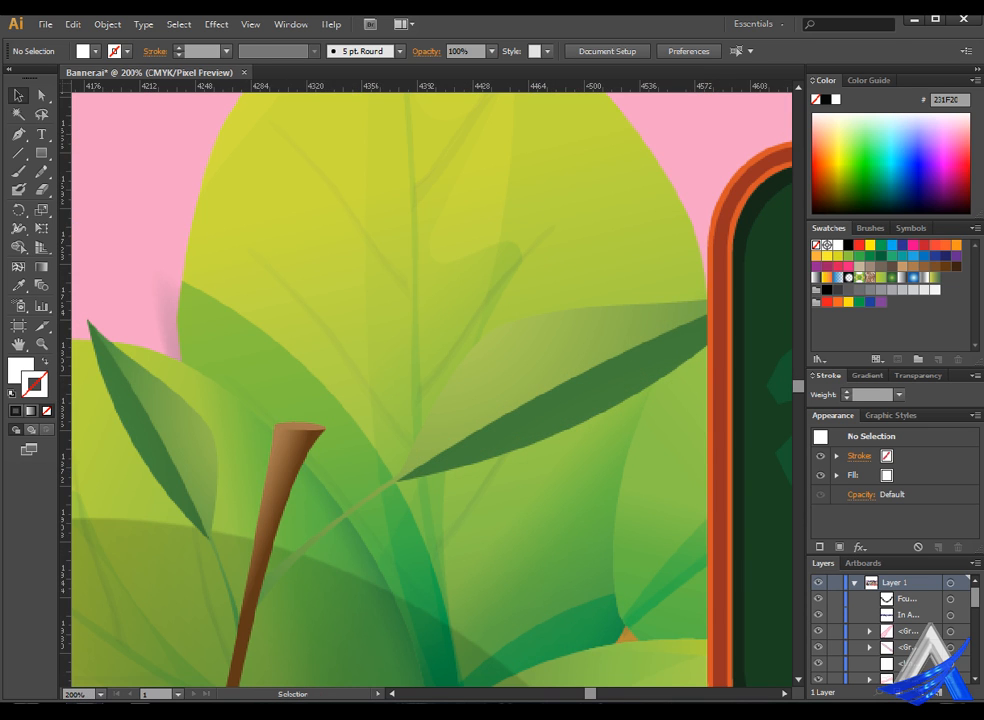
{"action": "key", "text": "ctrl+minus"}
{"action": "key", "text": "ctrl+minus"}
{"action": "key", "text": "ctrl+minus"}
{"action": "key", "text": "ctrl+minus"}
{"action": "key", "text": "ctrl+minus"}
{"action": "key", "text": "ctrl+minus"}
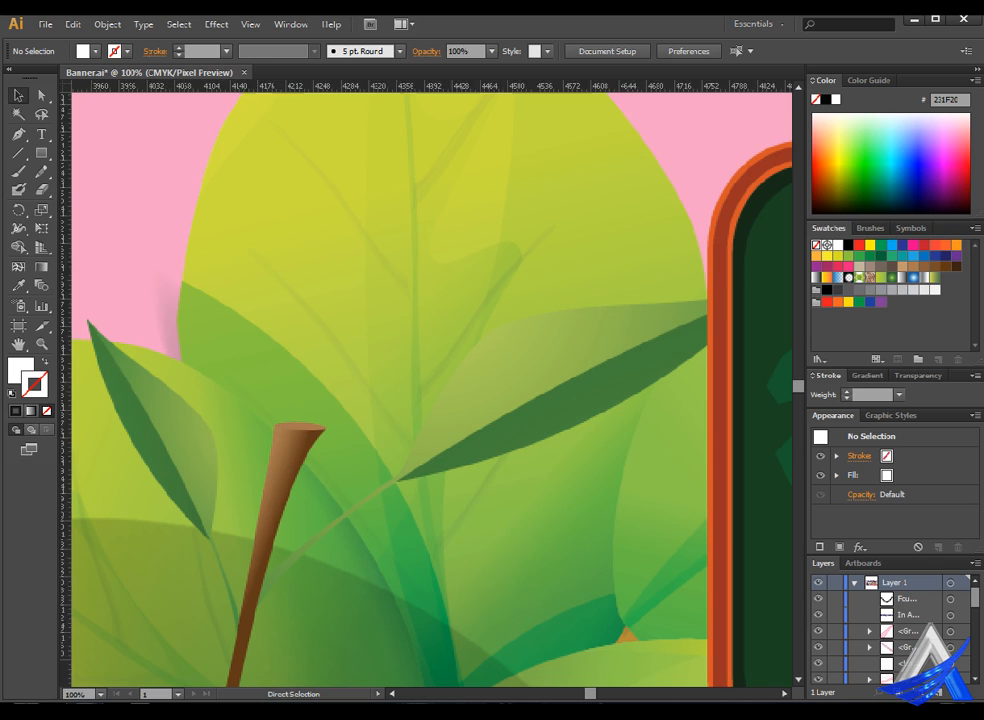
{"action": "key", "text": "ctrl+minus"}
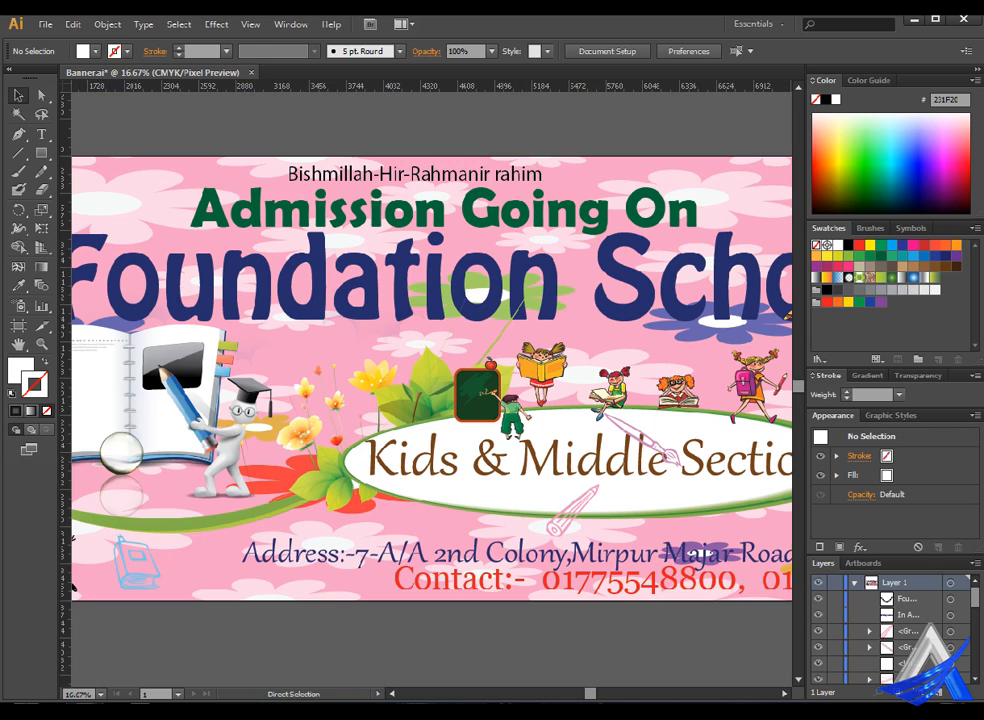
{"action": "key", "text": "ctrl+minus"}
{"action": "key", "text": "ctrl+minus"}
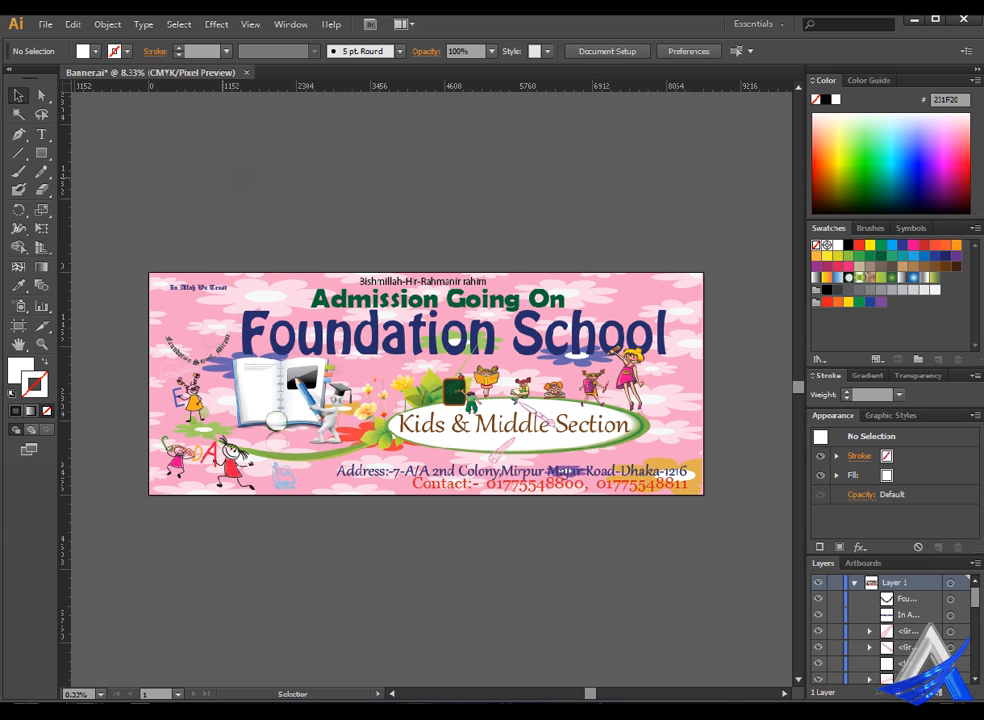
{"action": "left_click", "coordinate": [258, 24]}
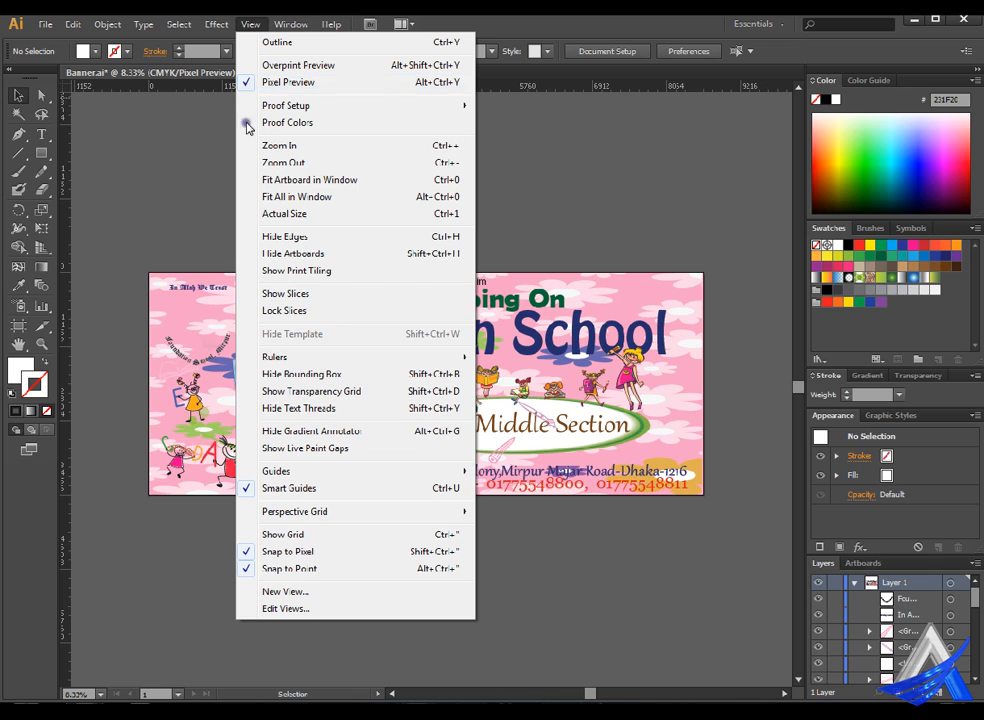
{"action": "left_click", "coordinate": [193, 207]}
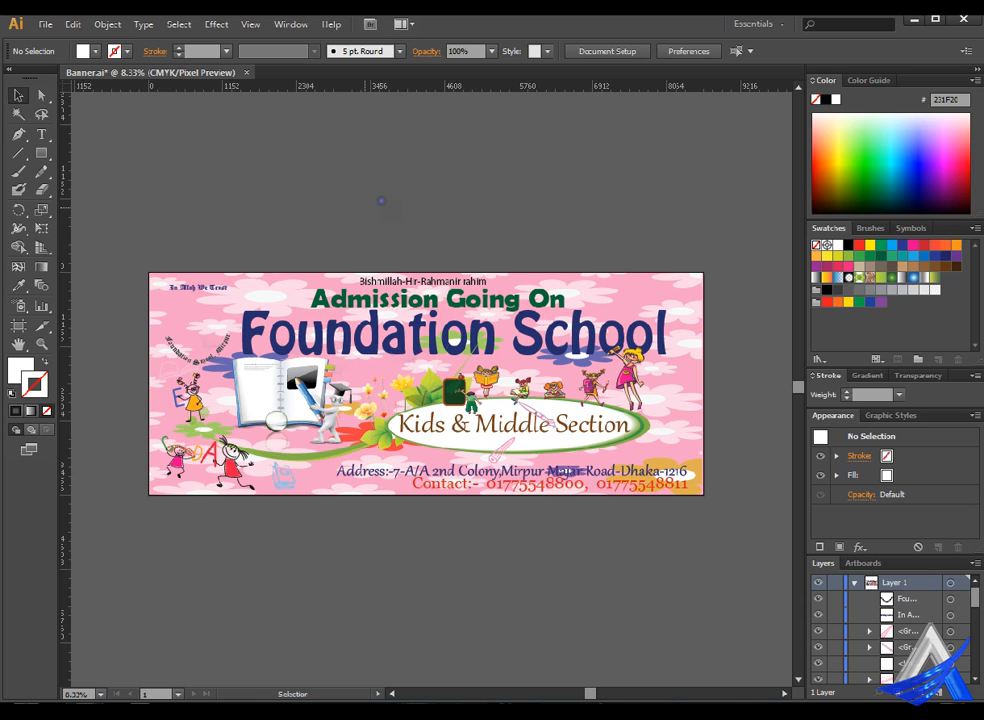
{"action": "left_click", "coordinate": [250, 24]}
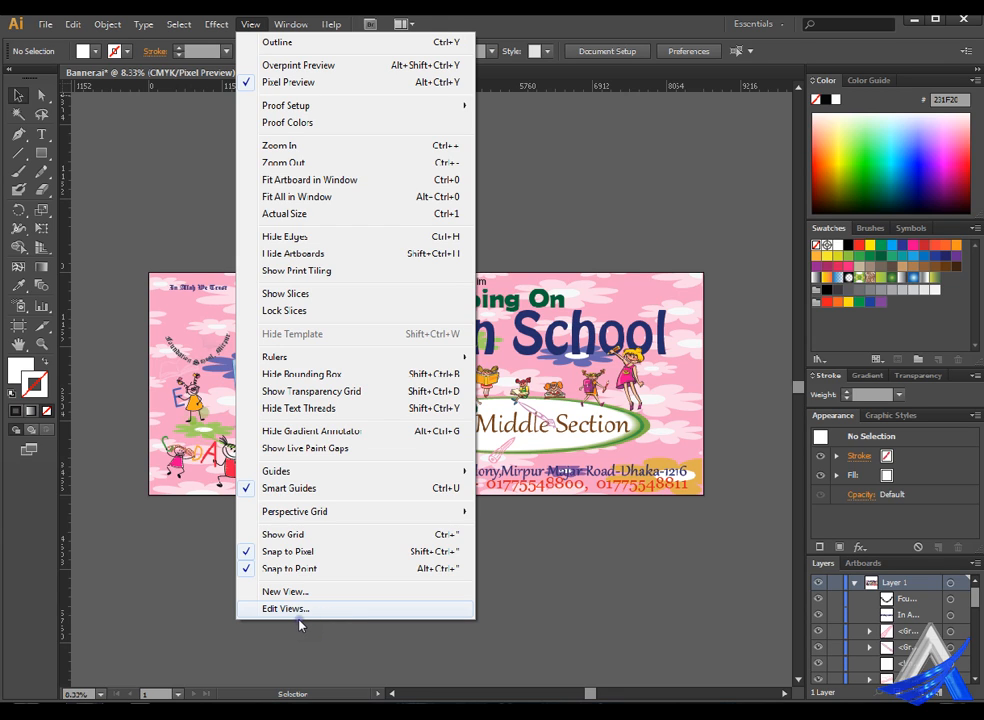
{"action": "left_click", "coordinate": [195, 201]}
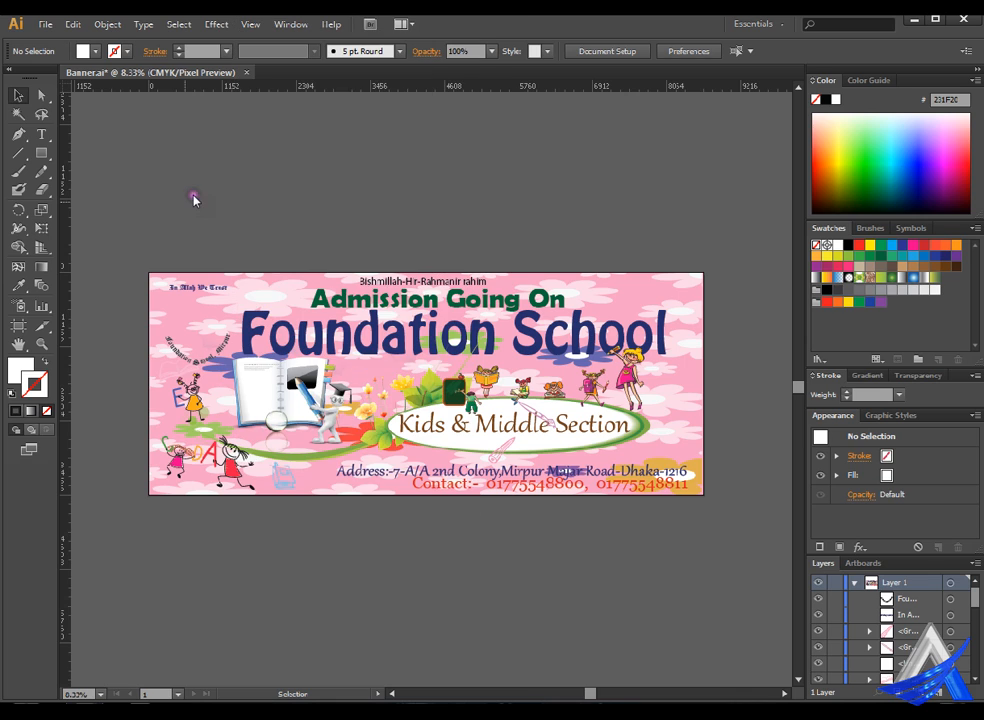
Frame the "In Allah We Trust" text at 100% and save it as a new view named "title"
{"action": "left_click", "coordinate": [40, 344]}
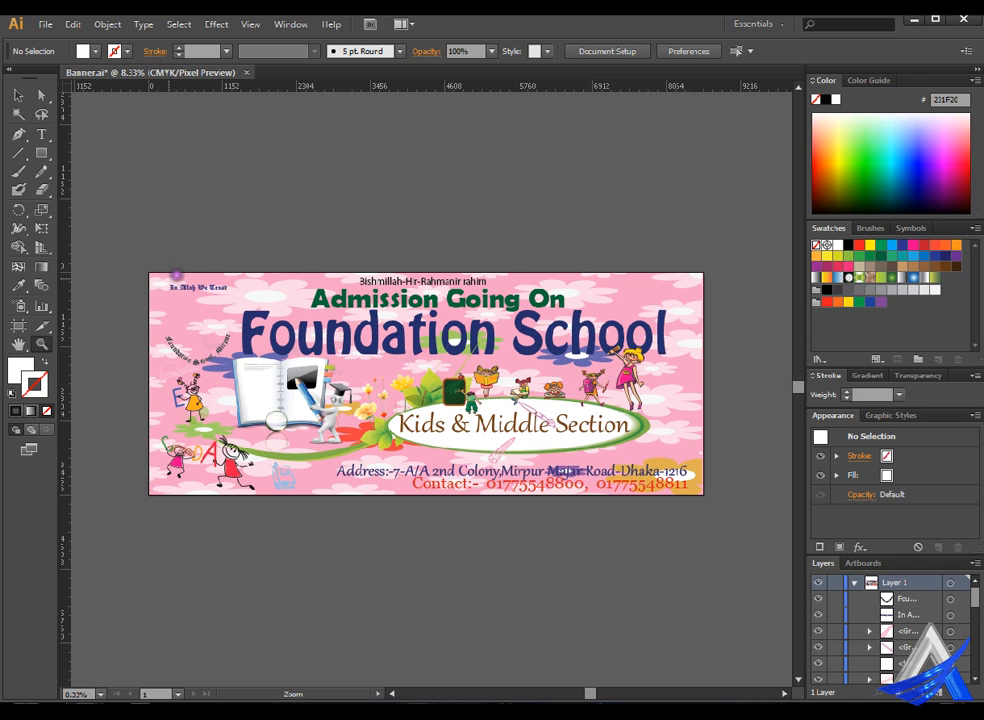
{"action": "left_click_drag", "start_coordinate": [172, 277], "coordinate": [244, 293]}
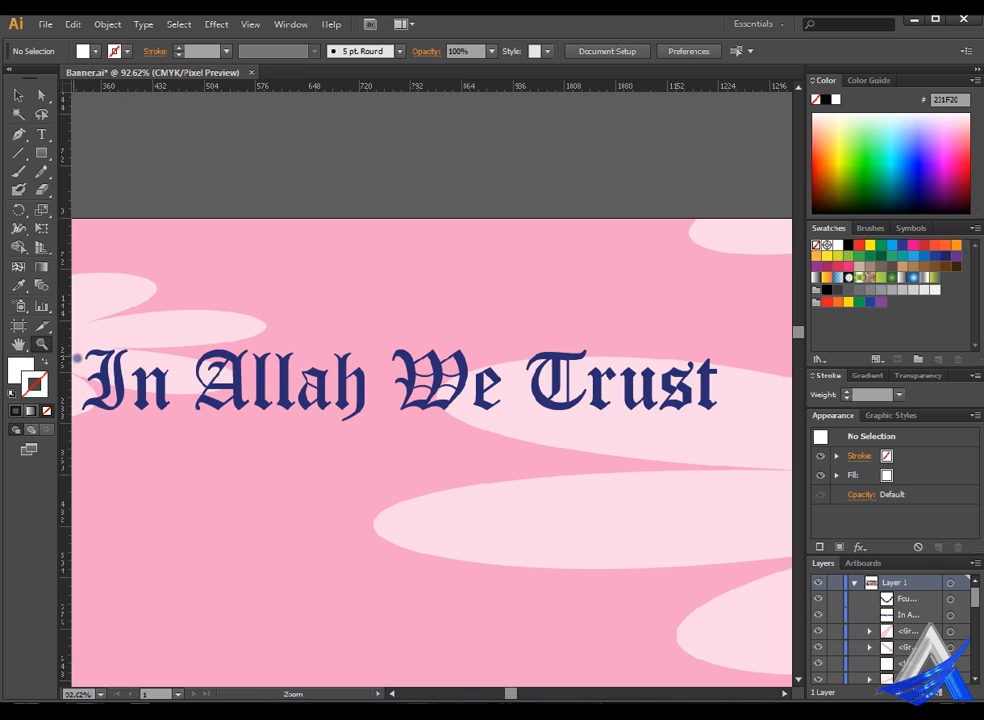
{"action": "left_click_drag", "start_coordinate": [85, 335], "coordinate": [755, 420]}
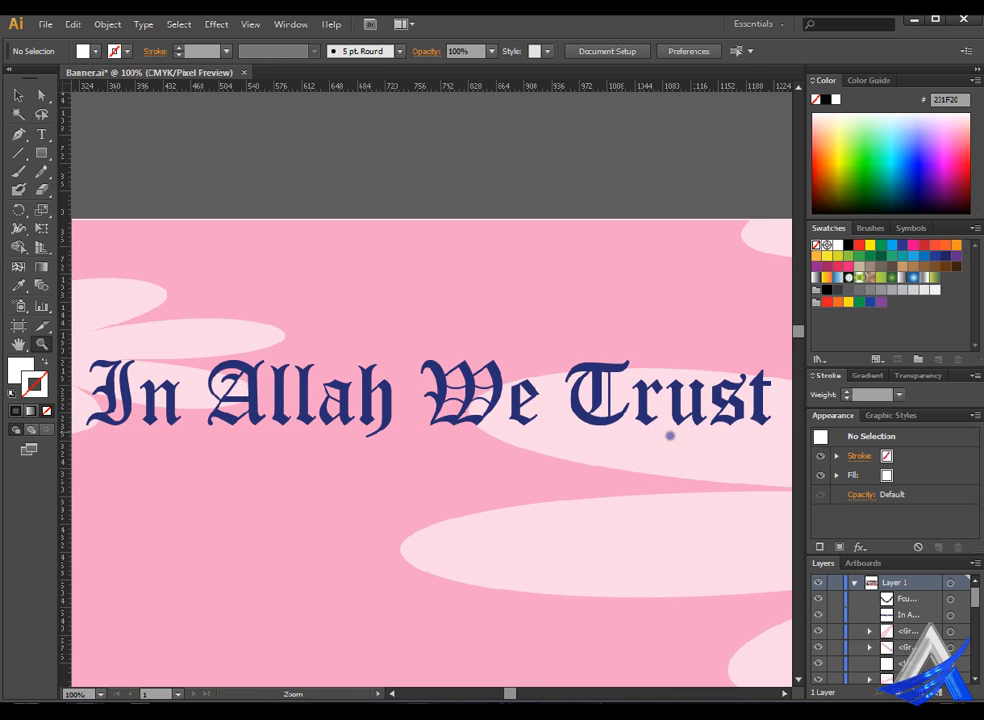
{"action": "key", "text": "v"}
{"action": "left_click", "coordinate": [252, 24]}
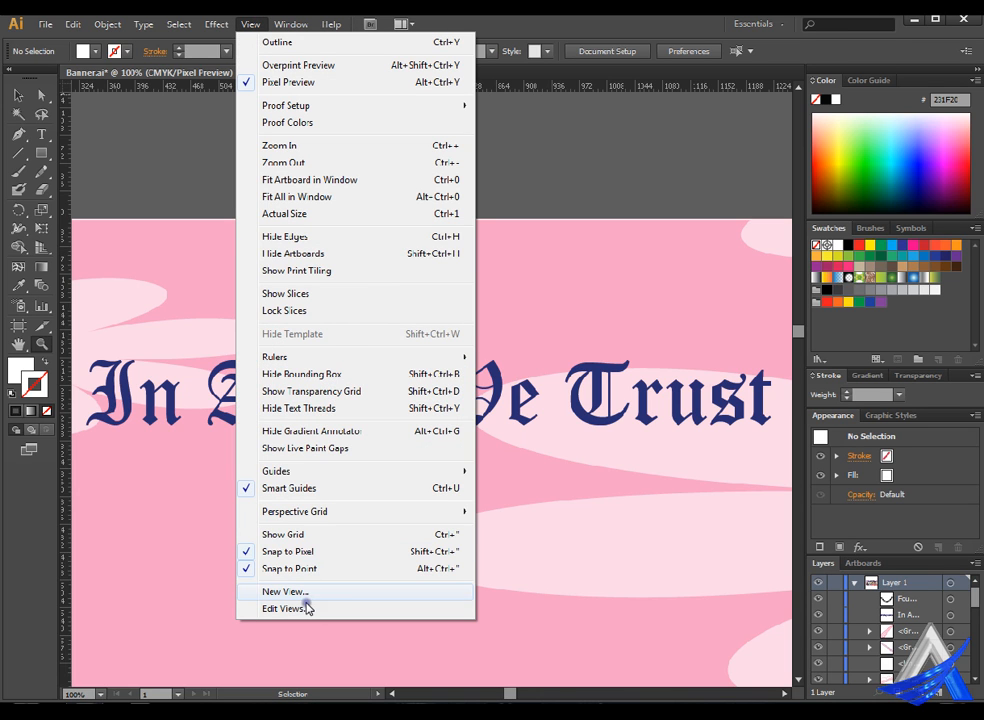
{"action": "left_click", "coordinate": [305, 597]}
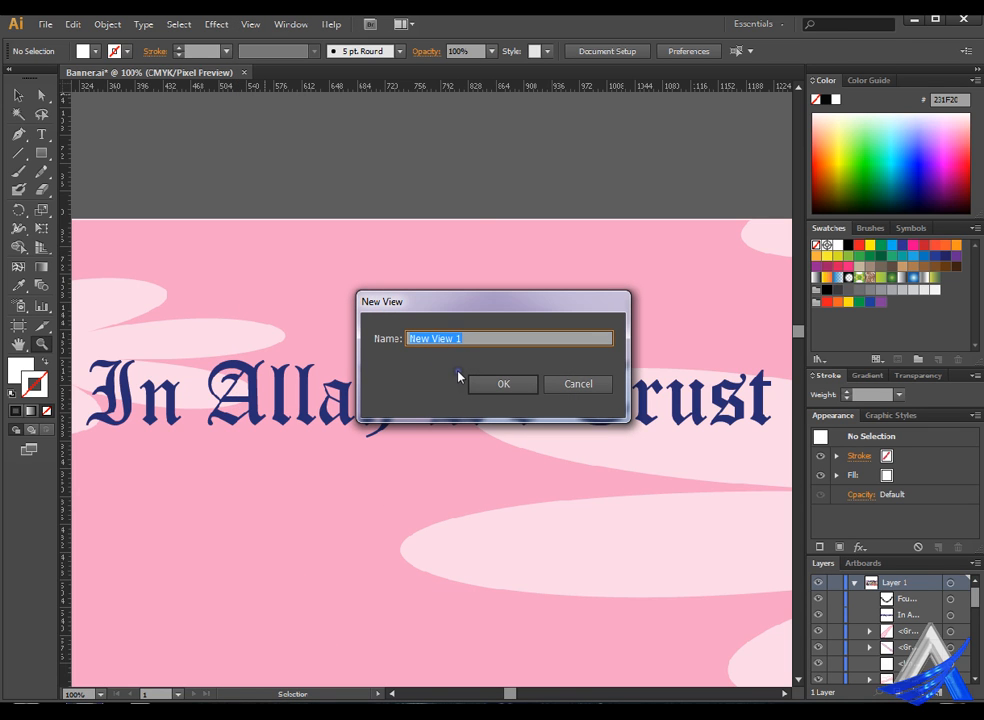
{"action": "type", "text": "title"}
{"action": "left_click", "coordinate": [516, 386]}
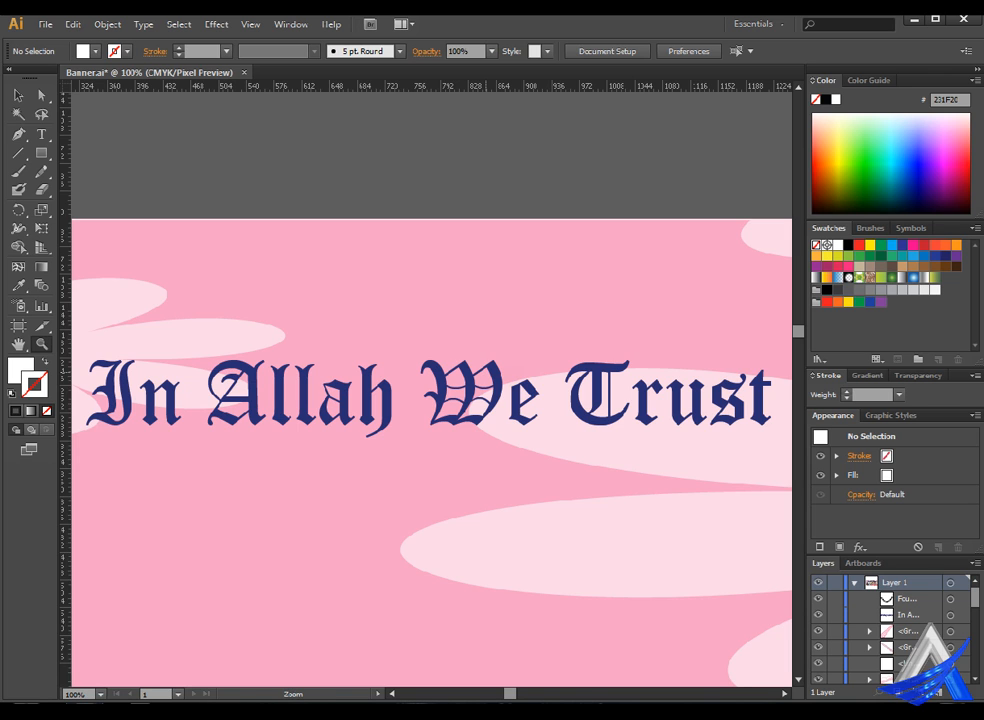
Frame the blue book drawing near the banner's lower edge at 100%, turn Pixel Preview off and show it in Outline mode
{"action": "key", "text": "ctrl+0"}
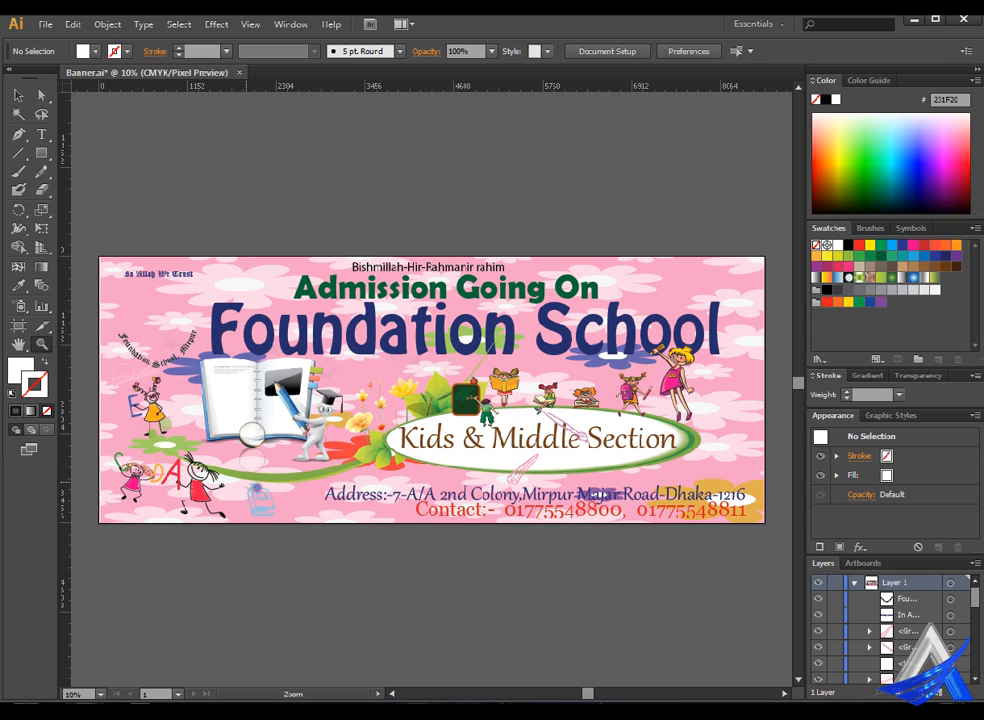
{"action": "left_click_drag", "start_coordinate": [262, 498], "coordinate": [295, 526]}
{"action": "key", "text": "v"}
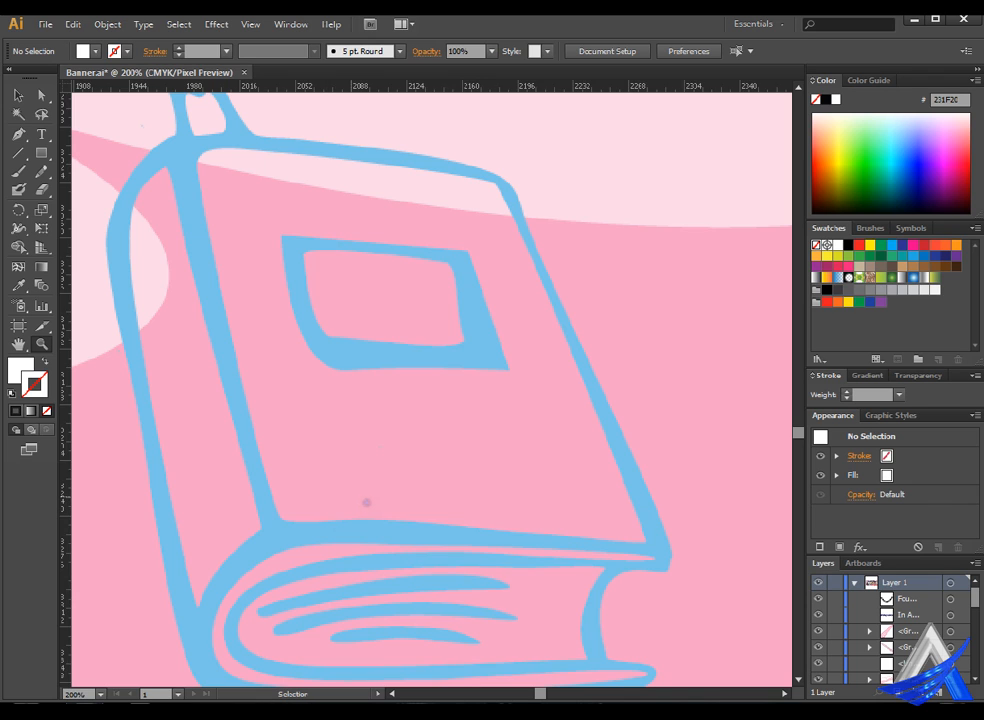
{"action": "key", "text": "ctrl+minus"}
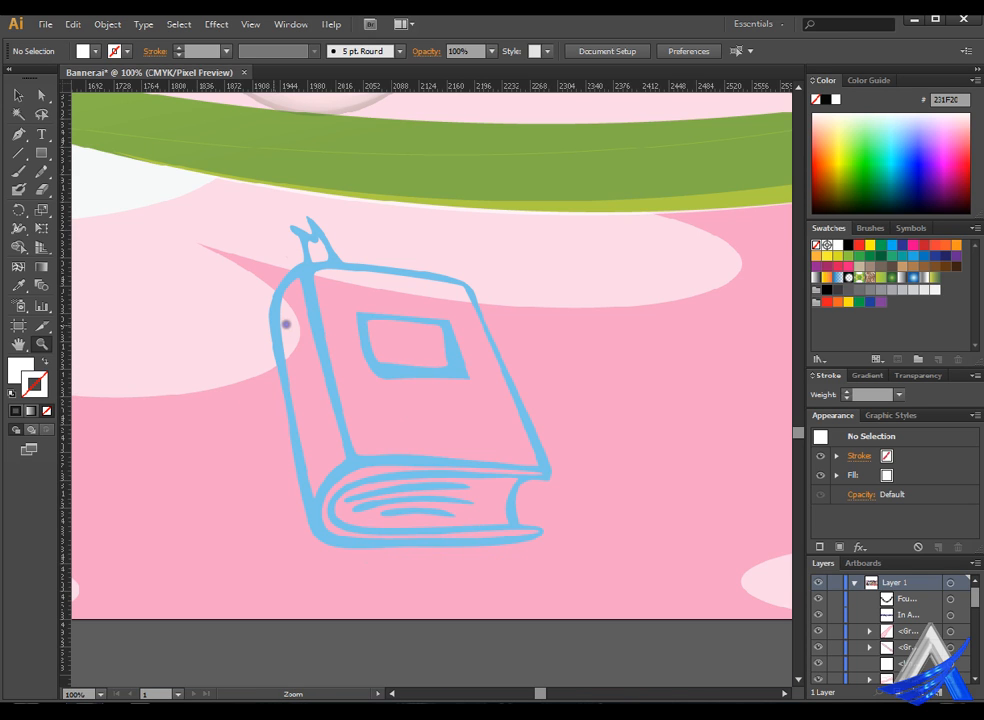
{"action": "left_click", "coordinate": [252, 24]}
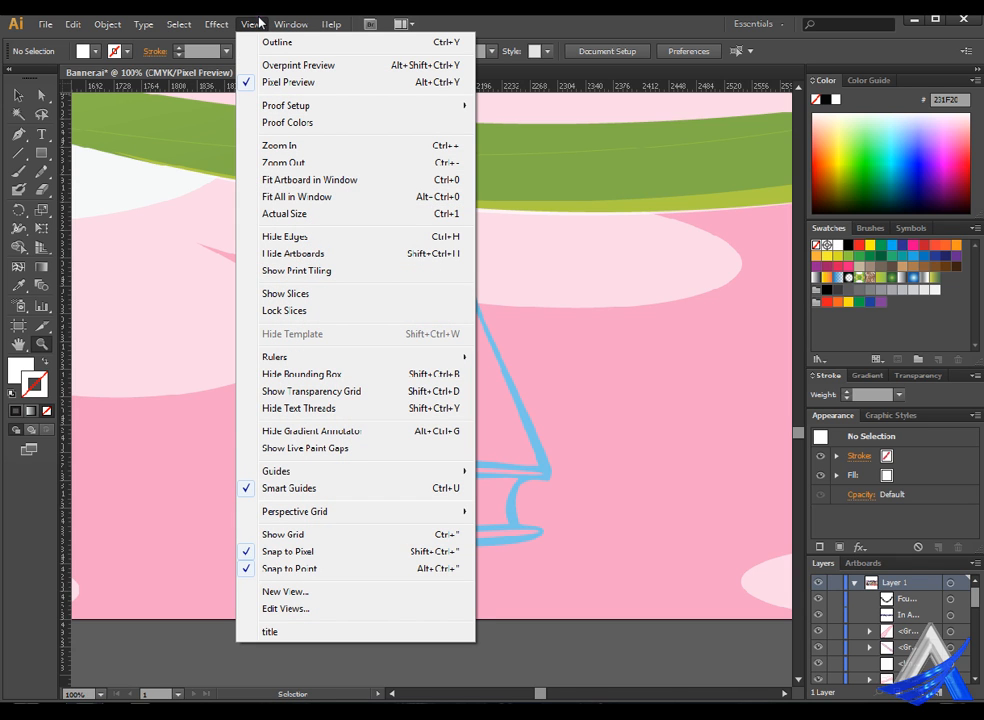
{"action": "left_click", "coordinate": [282, 82]}
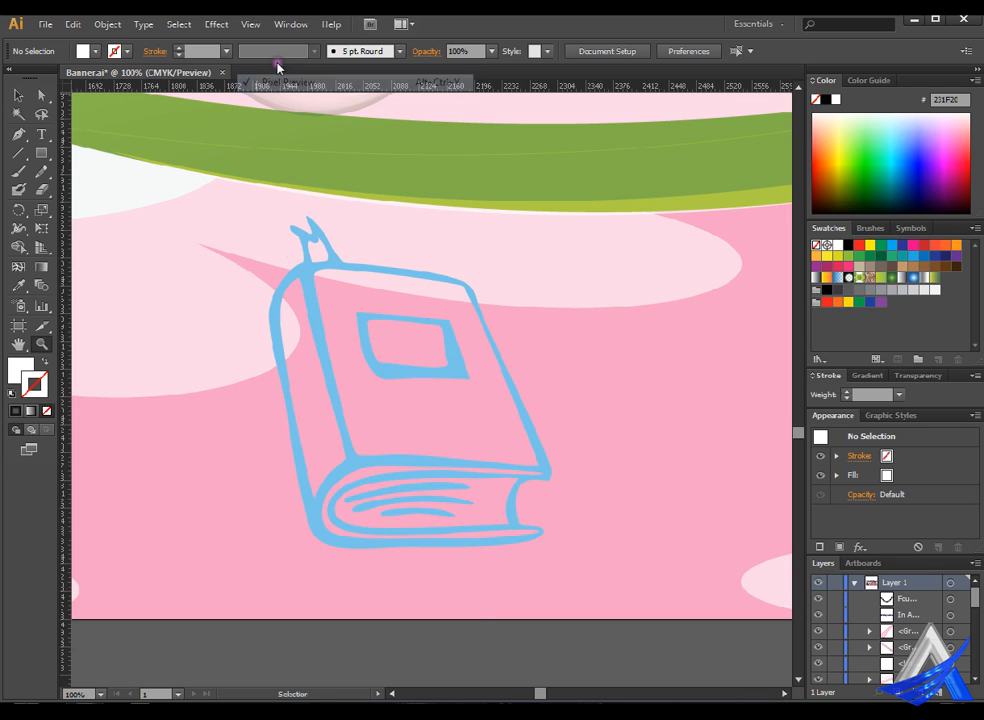
{"action": "left_click", "coordinate": [252, 24]}
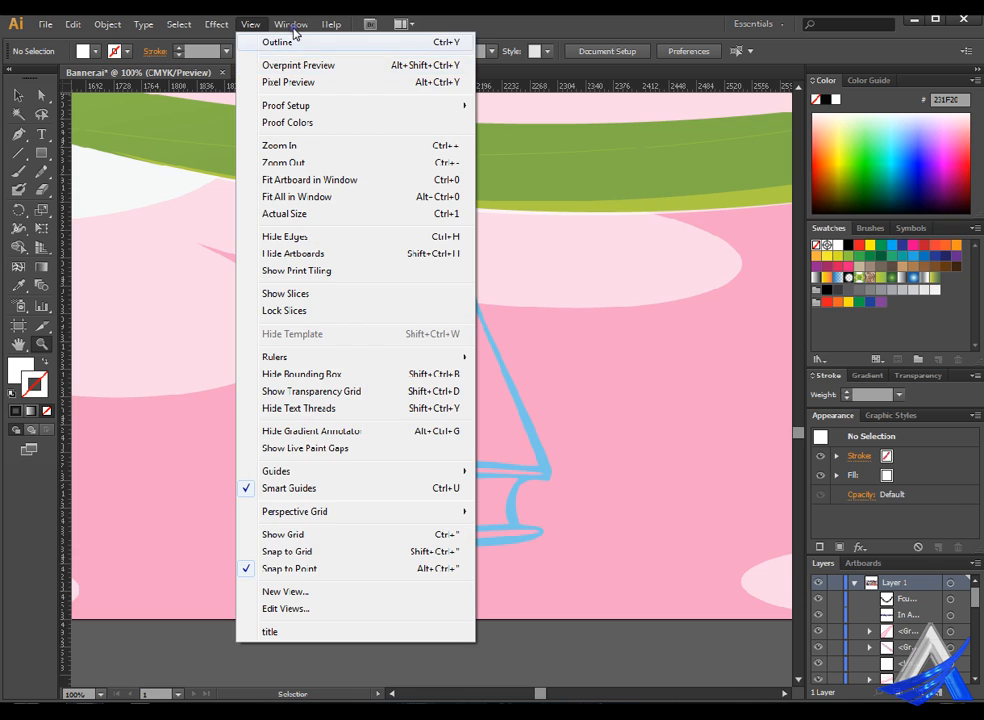
{"action": "left_click", "coordinate": [277, 42]}
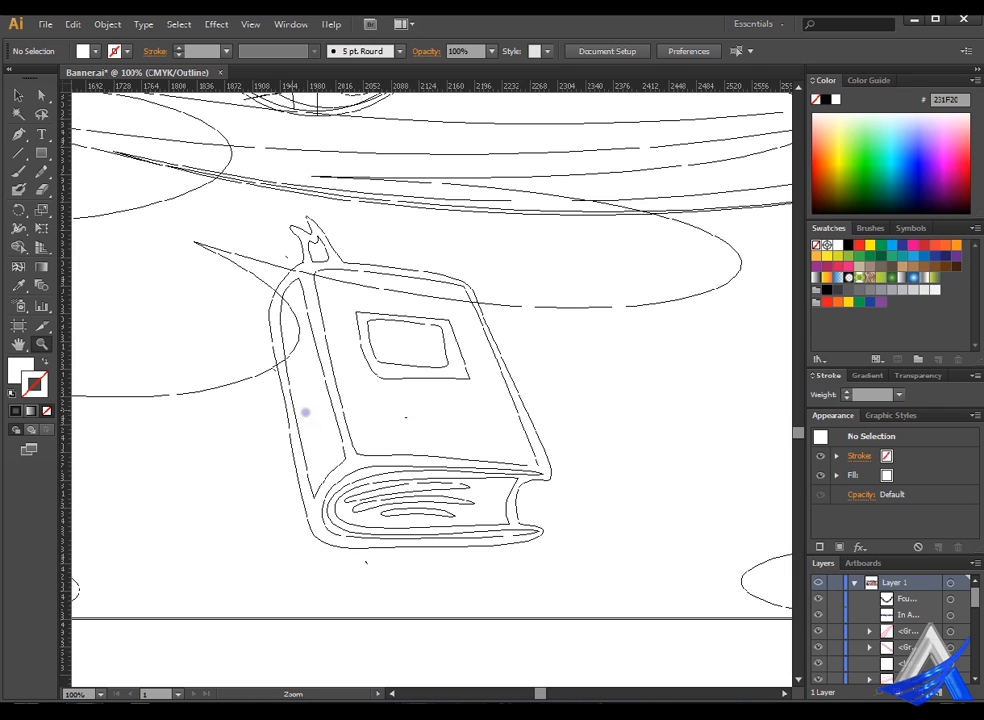
Save the outlined close-up of the book as a new view named "book"
{"action": "left_click", "coordinate": [251, 24]}
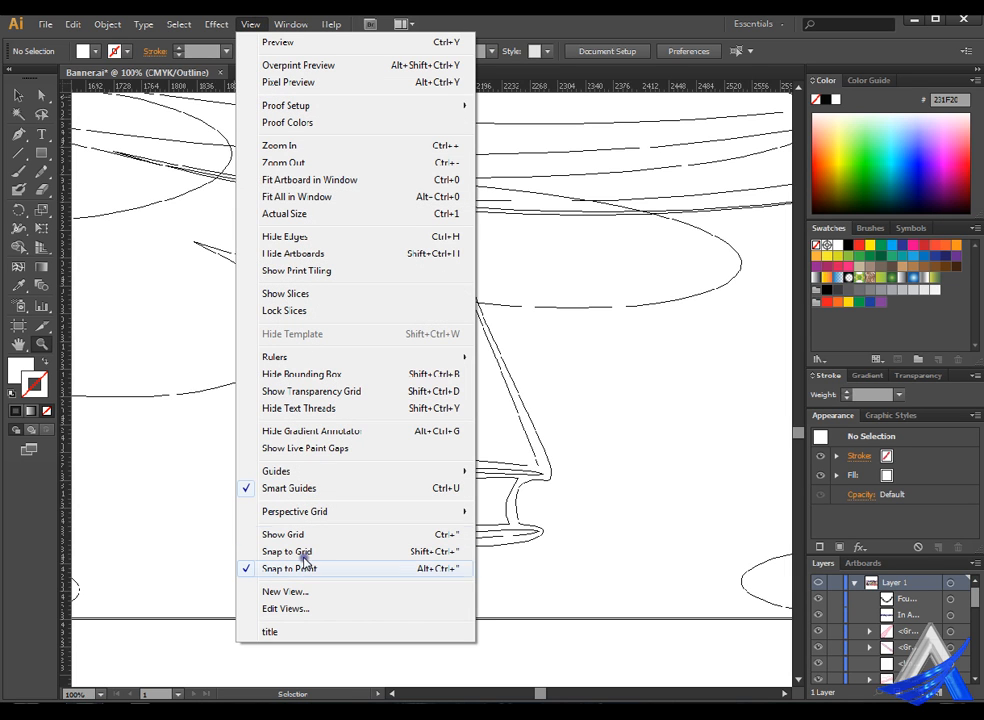
{"action": "left_click", "coordinate": [297, 597]}
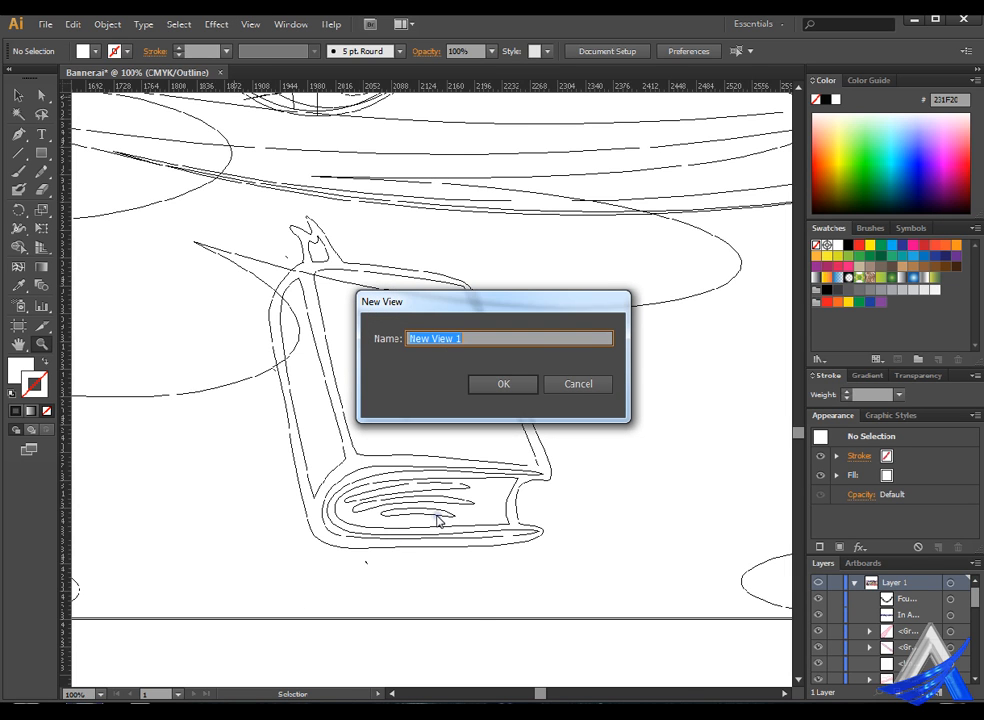
{"action": "type", "text": "book"}
{"action": "left_click", "coordinate": [523, 386]}
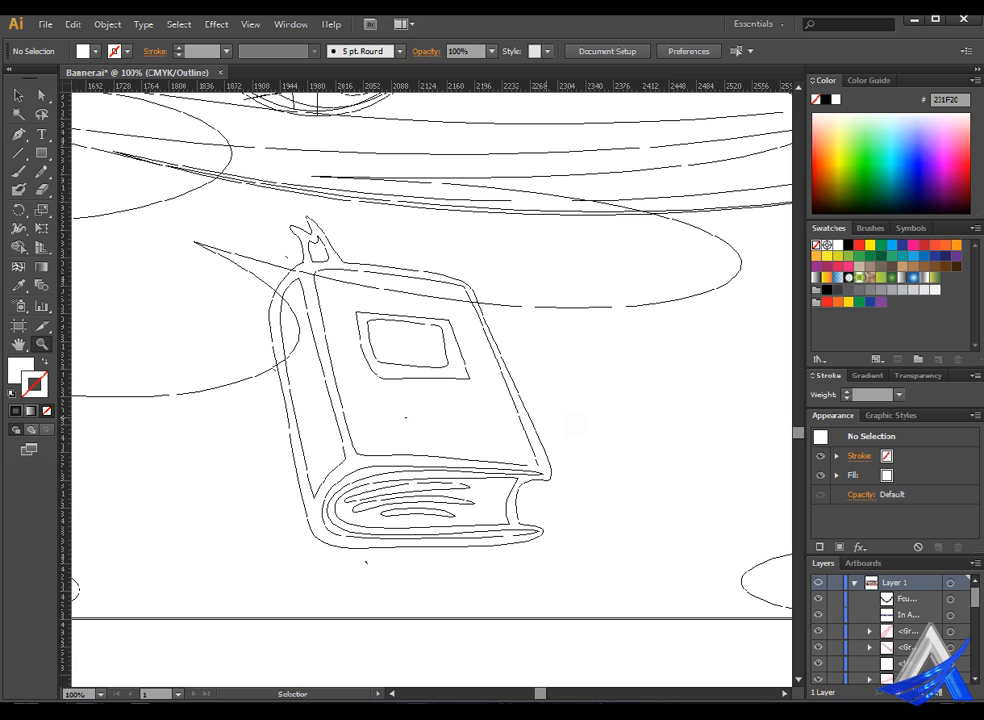
Fit the whole banner in the window and return it from Outline mode to the normal Preview
{"action": "key", "text": "ctrl+0"}
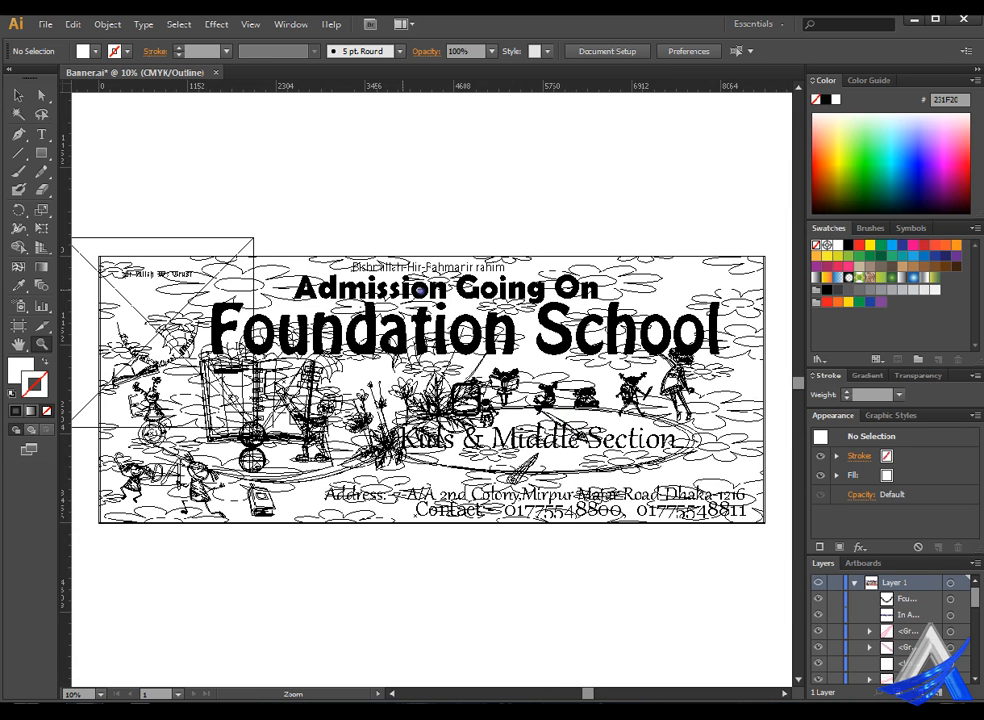
{"action": "left_click", "coordinate": [256, 23]}
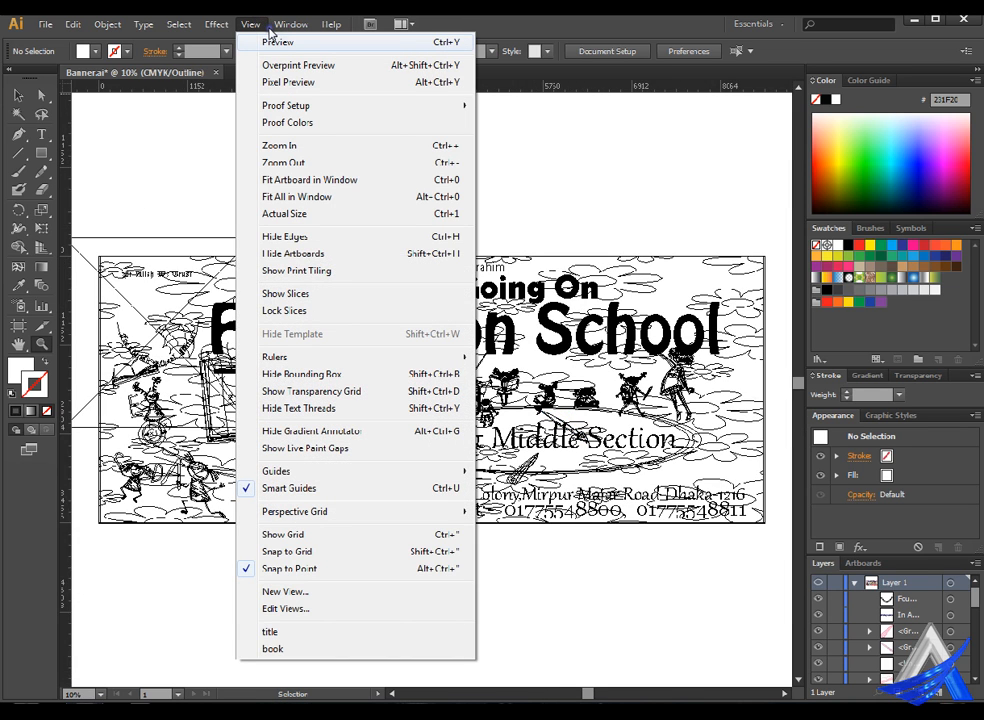
{"action": "left_click", "coordinate": [272, 41]}
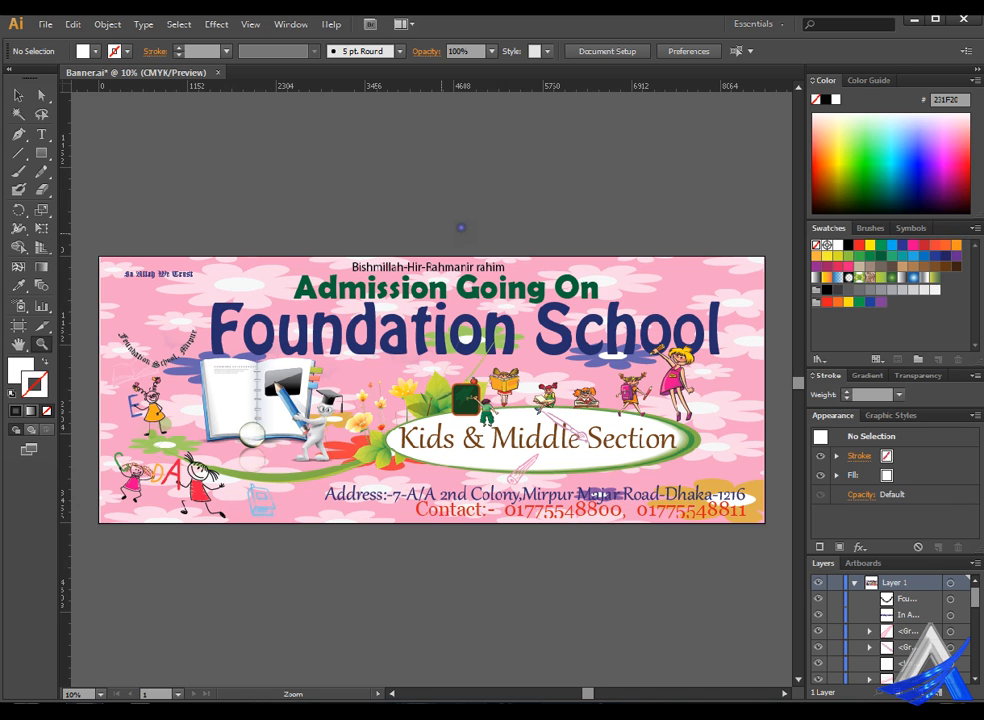
Recall the saved views "title" and "book" to check the framing and display mode of each
{"action": "left_click", "coordinate": [256, 23]}
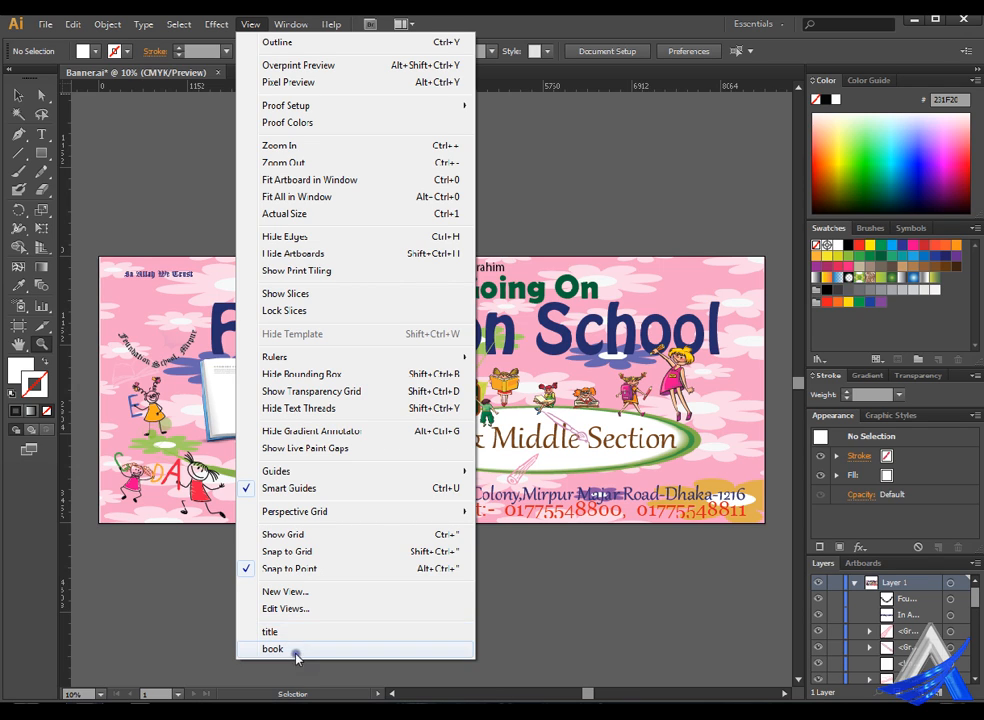
{"action": "left_click", "coordinate": [298, 651]}
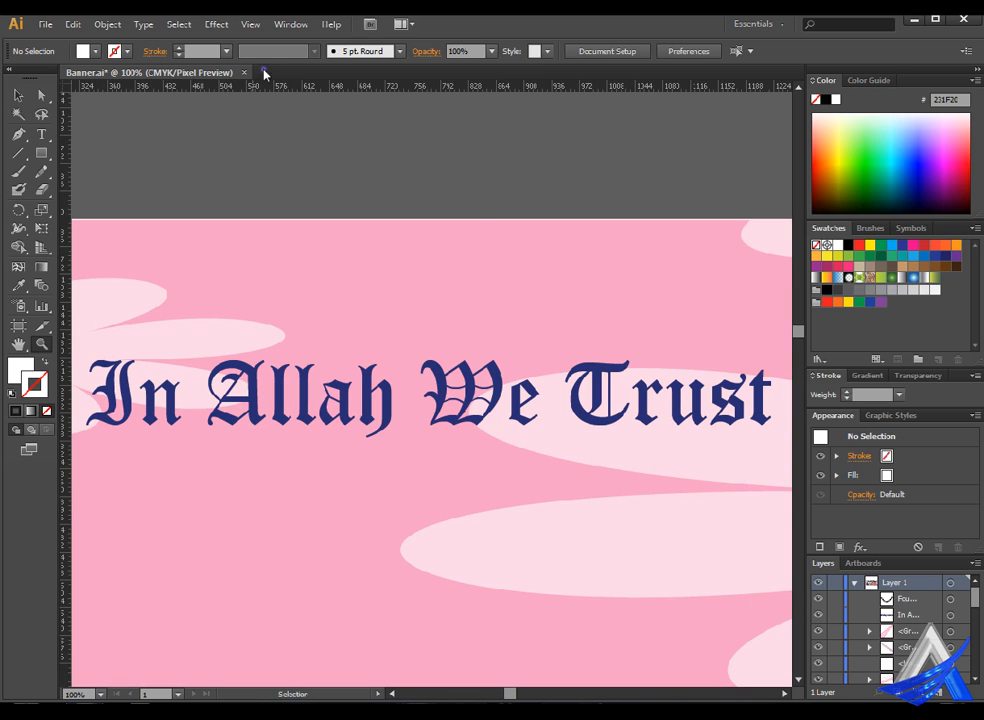
{"action": "left_click", "coordinate": [252, 24]}
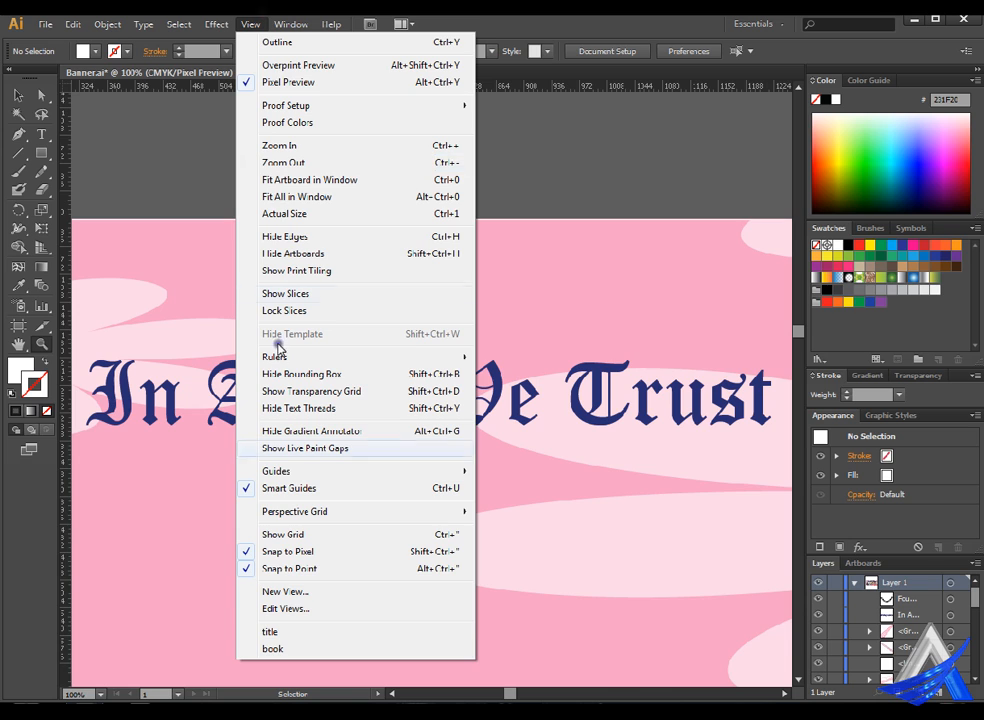
{"action": "left_click", "coordinate": [288, 649]}
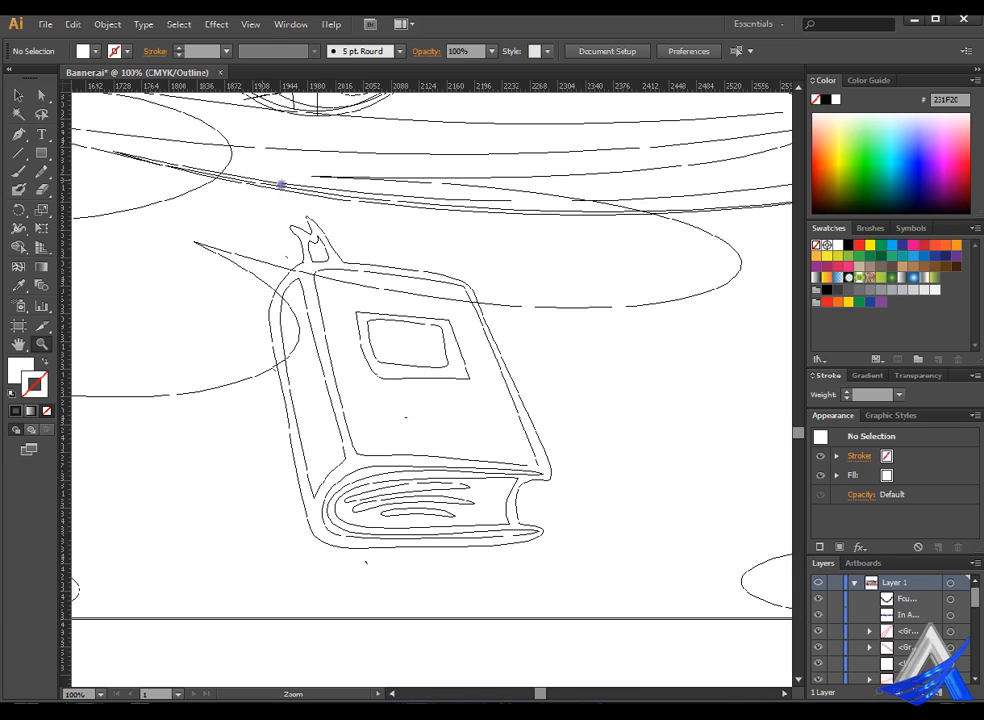
Delete the saved view "book" from the document's custom views, keeping "title"
{"action": "left_click", "coordinate": [252, 24]}
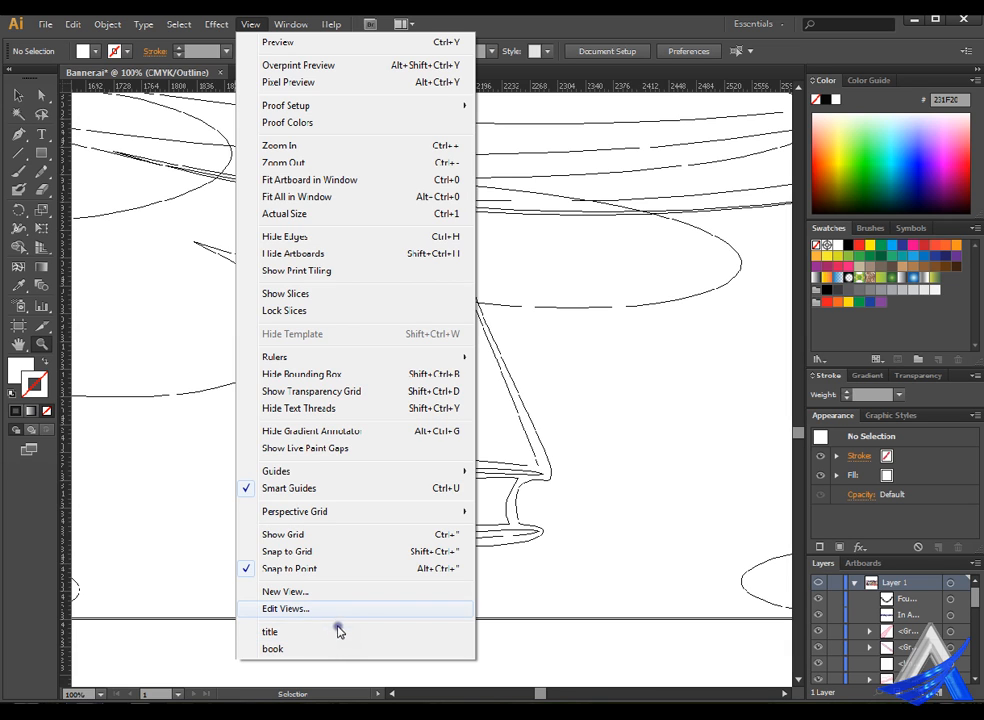
{"action": "left_click", "coordinate": [345, 610]}
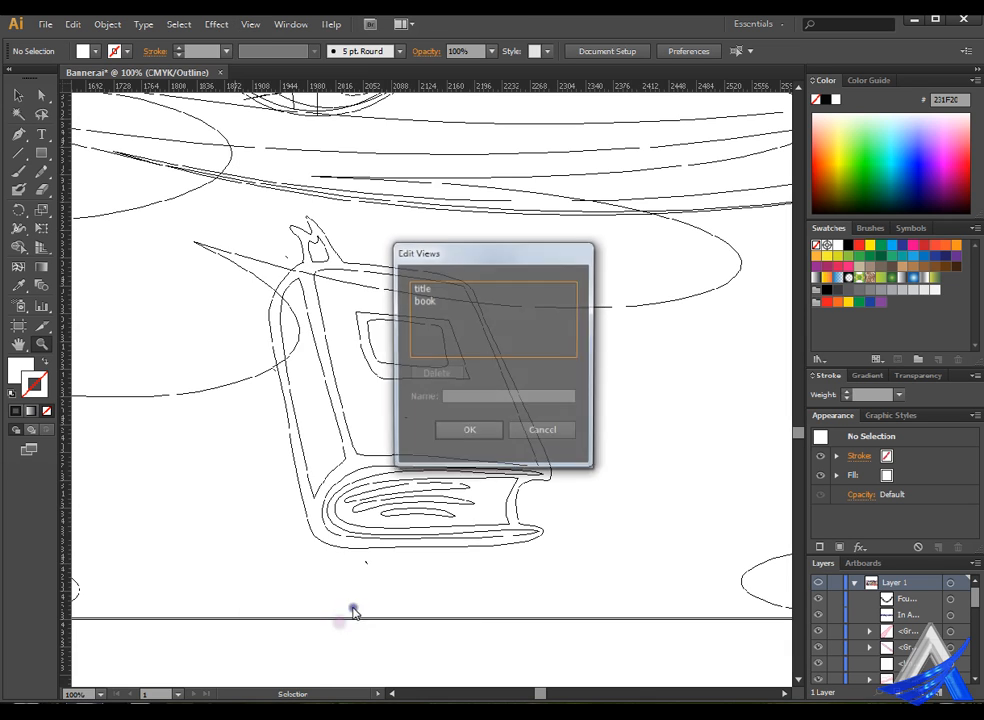
{"action": "left_click", "coordinate": [448, 302]}
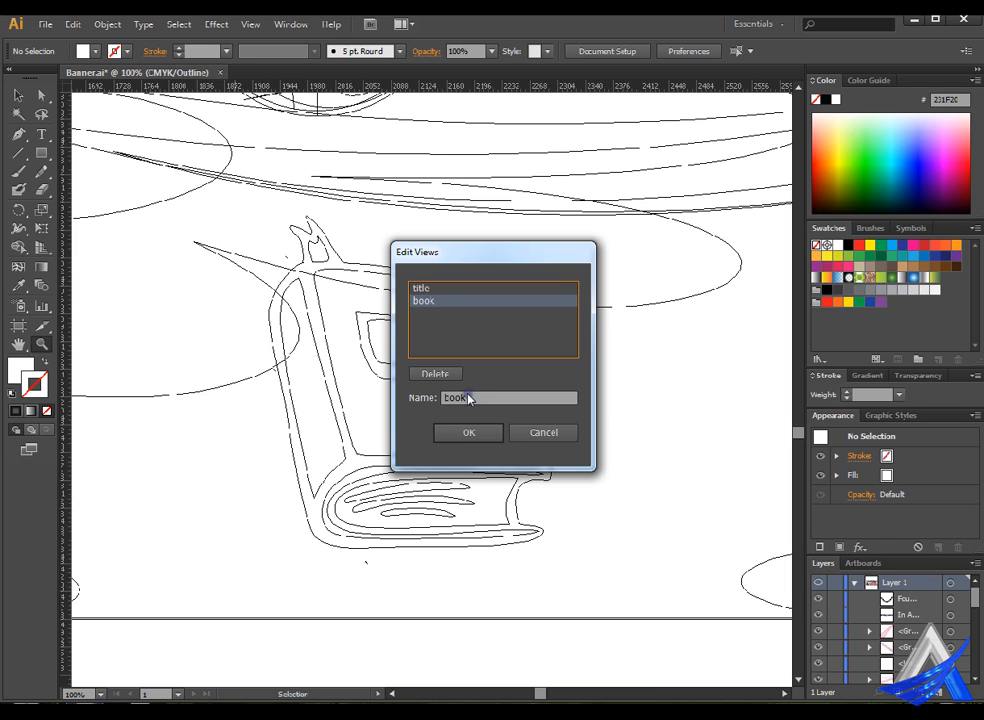
{"action": "left_click", "coordinate": [435, 373]}
{"action": "left_click", "coordinate": [447, 292]}
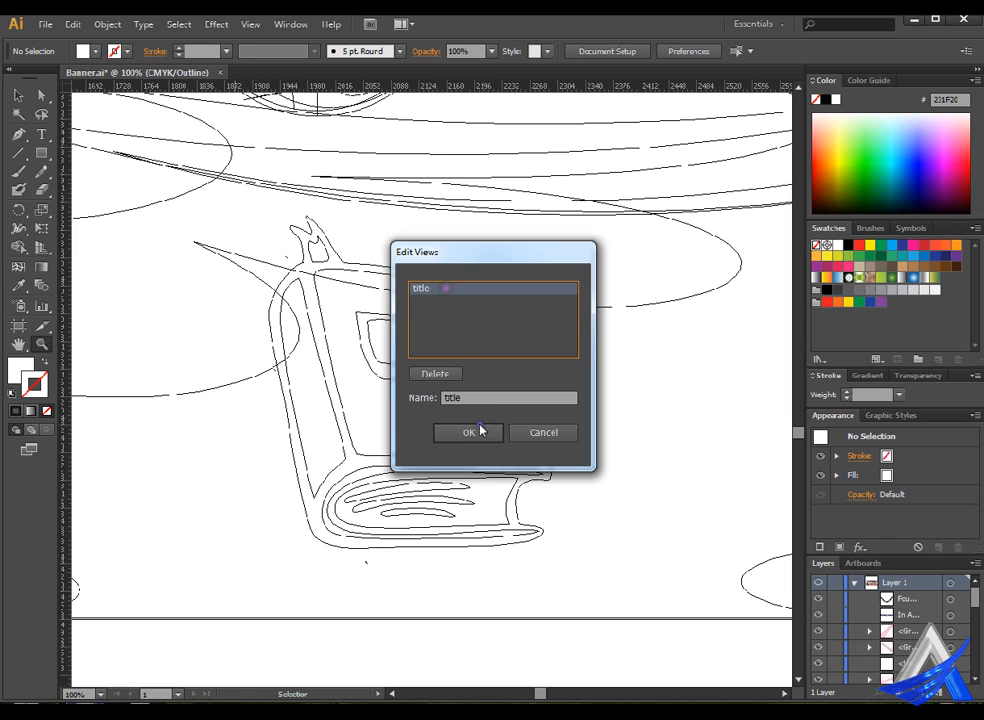
{"action": "left_click", "coordinate": [476, 435]}
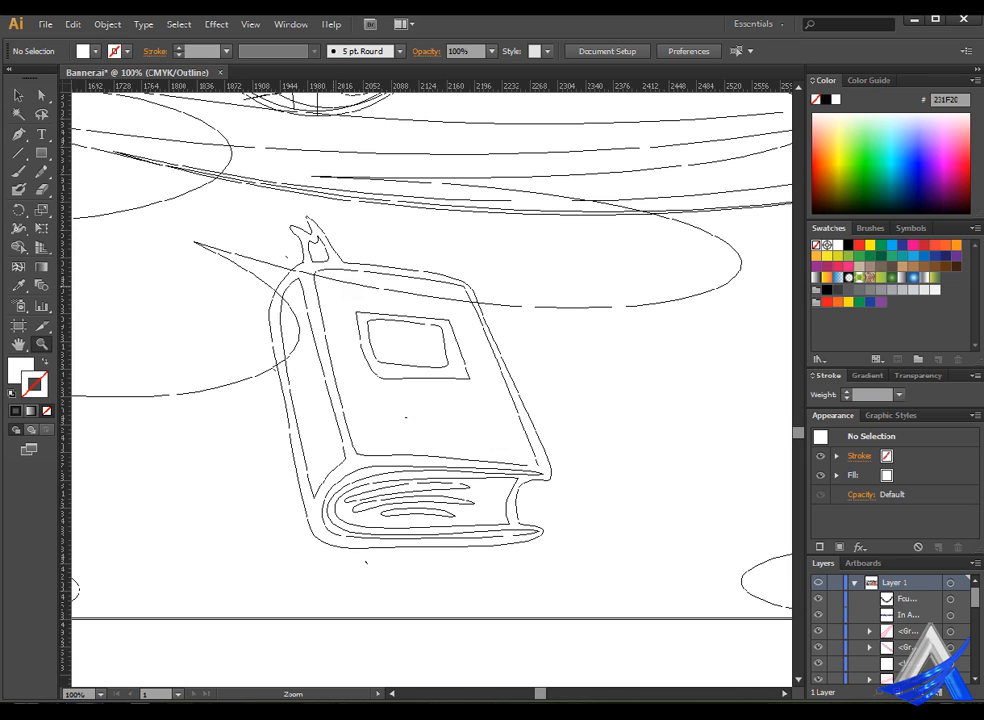
Return the artwork to the normal Preview, fit the whole banner in the window and activate the Selection tool
{"action": "left_click", "coordinate": [252, 24]}
{"action": "left_click", "coordinate": [278, 40]}
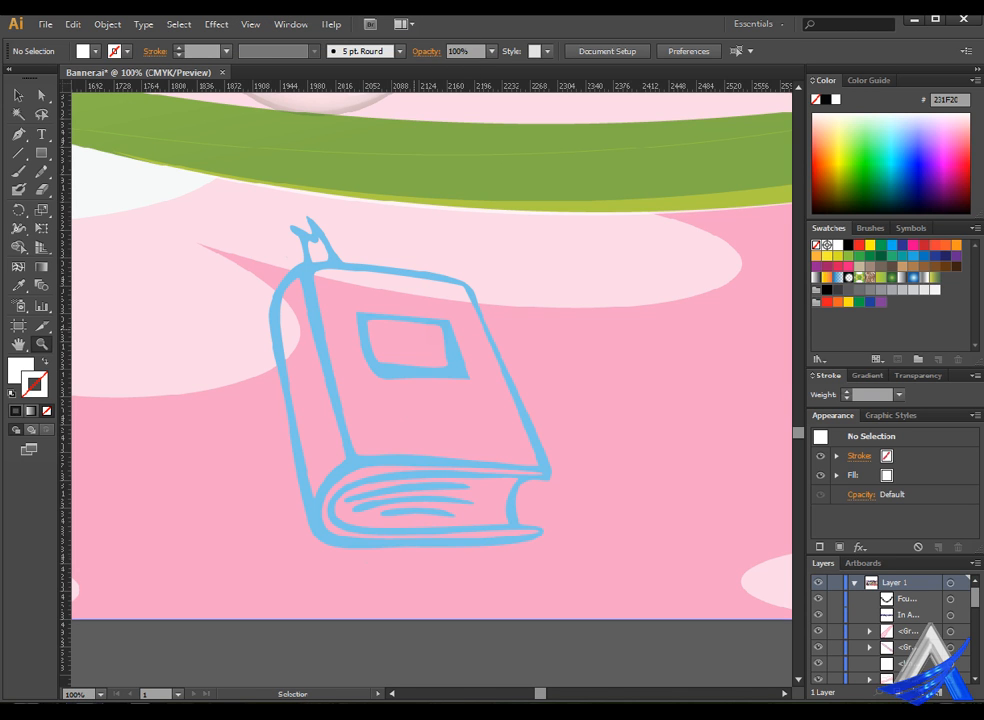
{"action": "key", "text": "ctrl+0"}
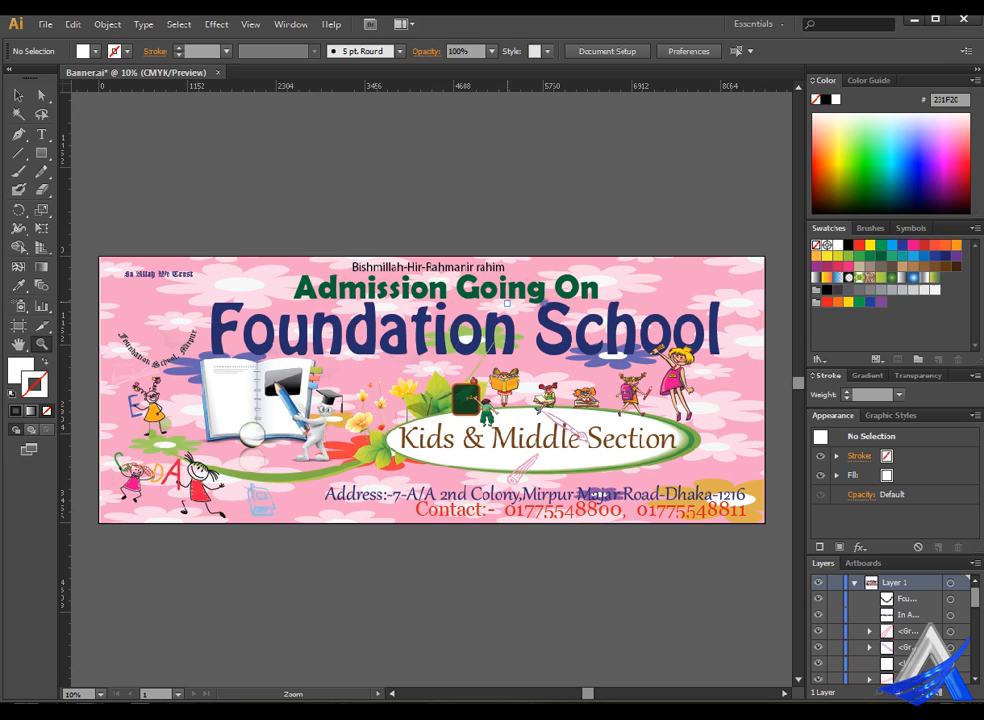
{"action": "left_click", "coordinate": [18, 95]}
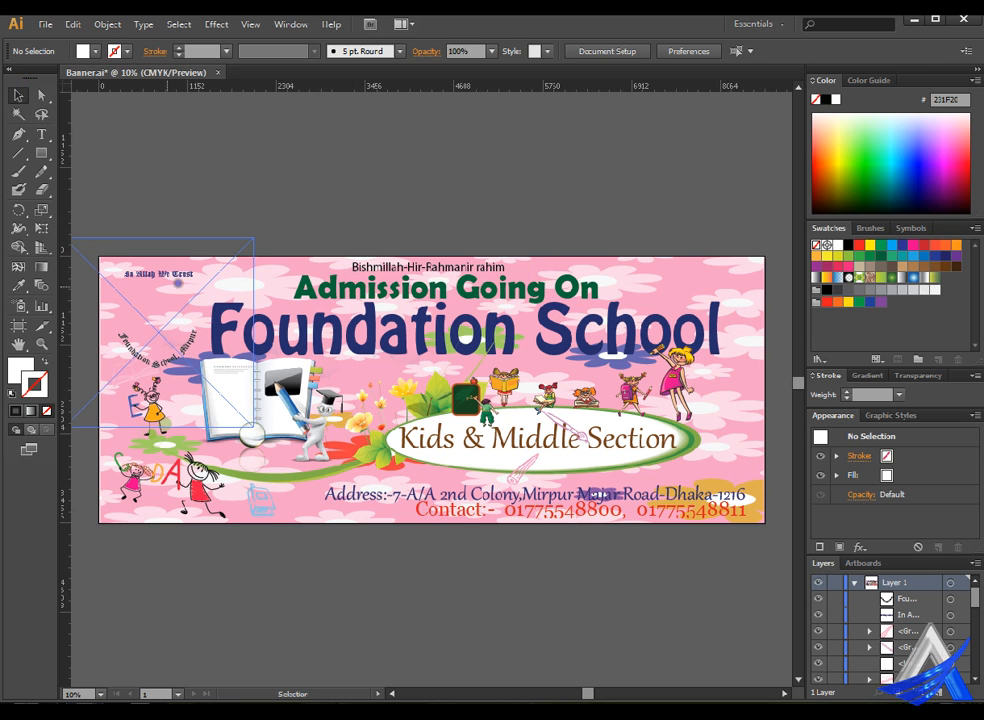
Select the pink floral background group of the banner and hide the selection
{"action": "left_click", "coordinate": [245, 392]}
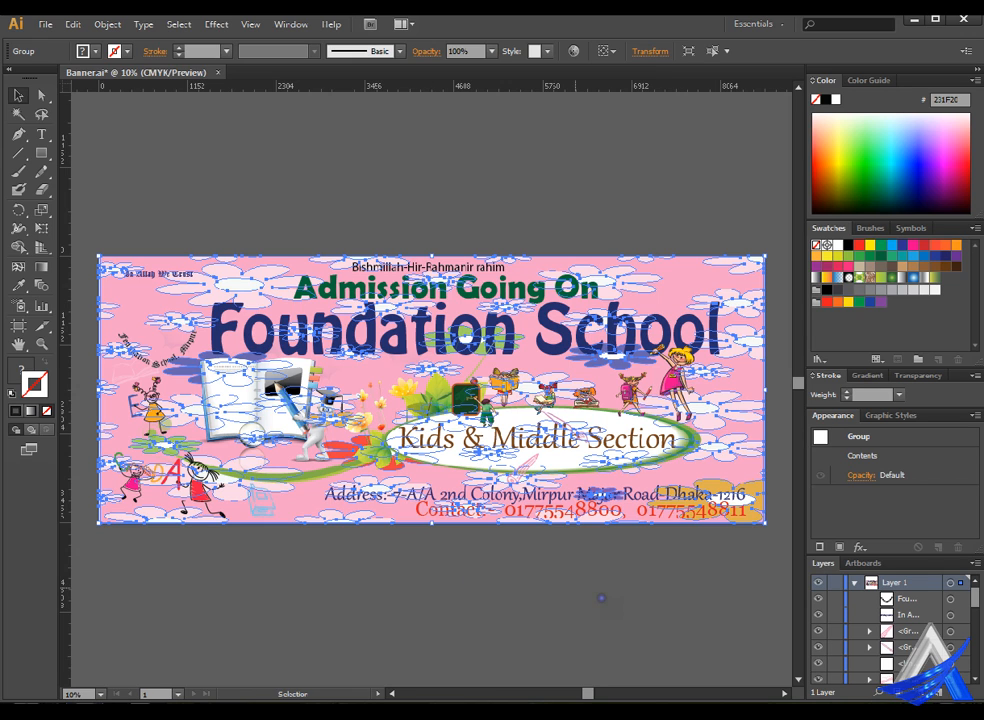
{"action": "left_click", "coordinate": [110, 24]}
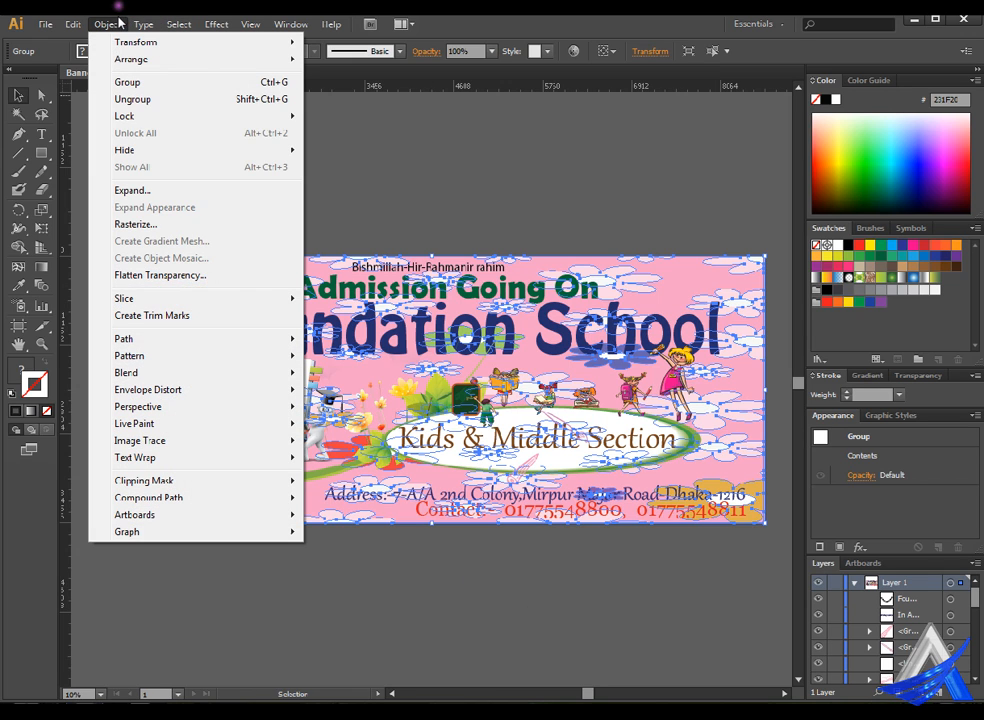
{"action": "mouse_move", "coordinate": [176, 149]}
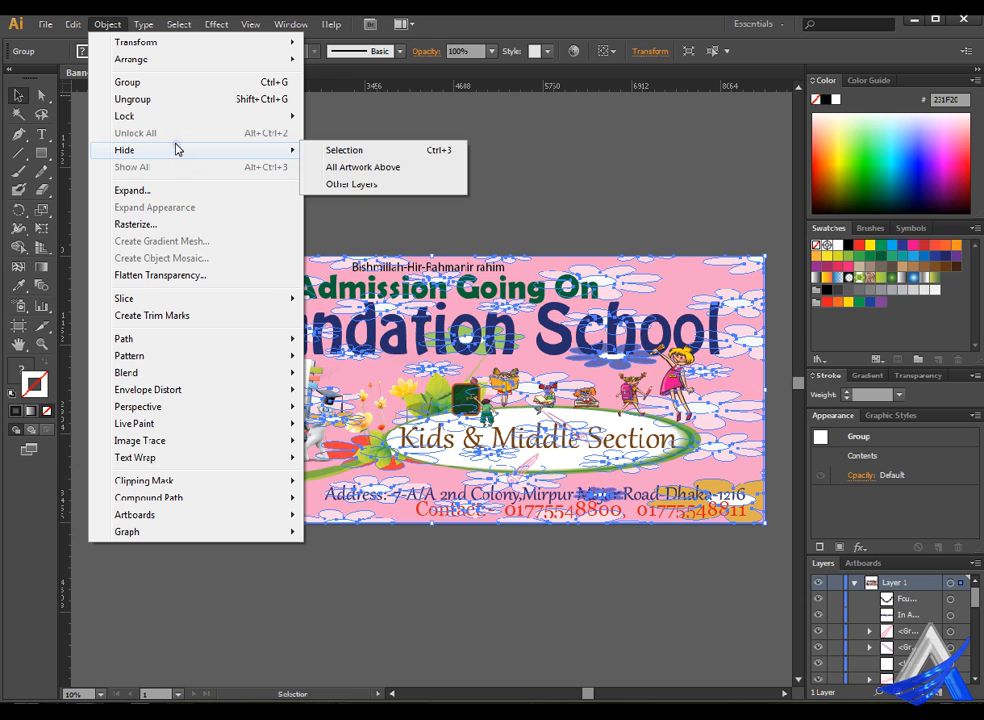
{"action": "left_click", "coordinate": [344, 150]}
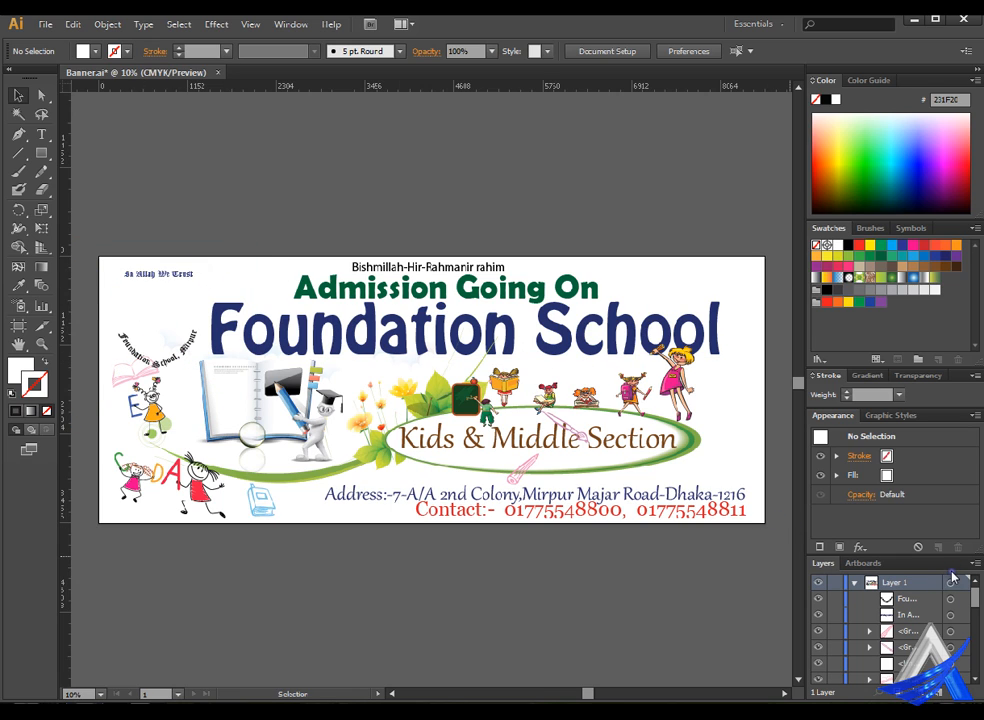
Float the Layers panel over the canvas and locate the hidden background group at the end of its list
{"action": "left_click_drag", "start_coordinate": [952, 577], "coordinate": [715, 148]}
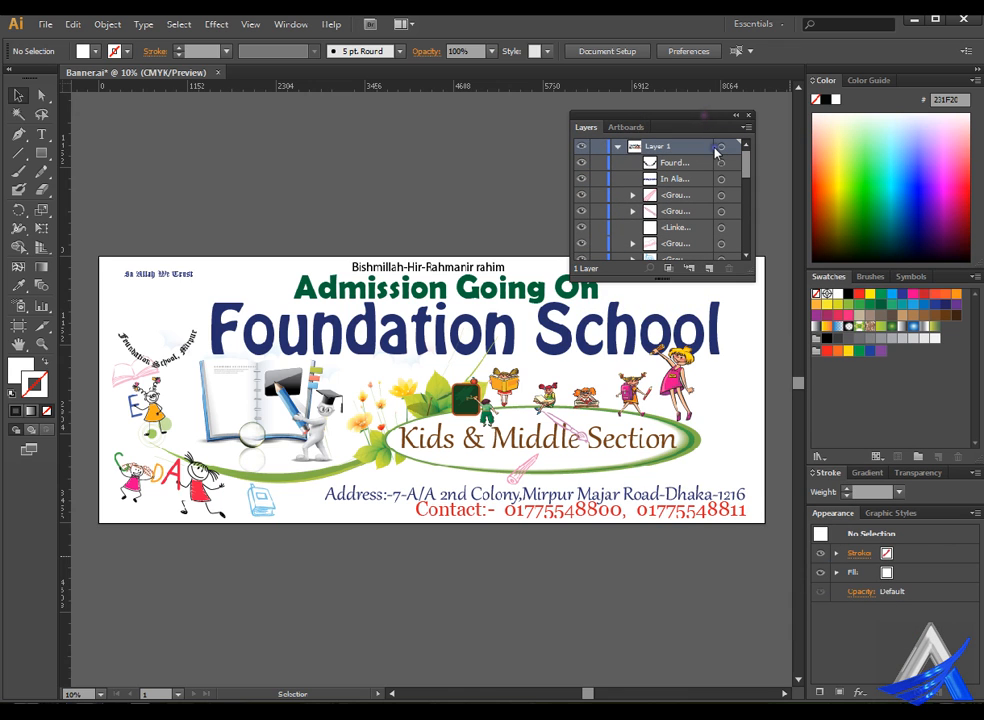
{"action": "scroll", "coordinate": [780, 190], "scroll_direction": "down", "scroll_amount": 5}
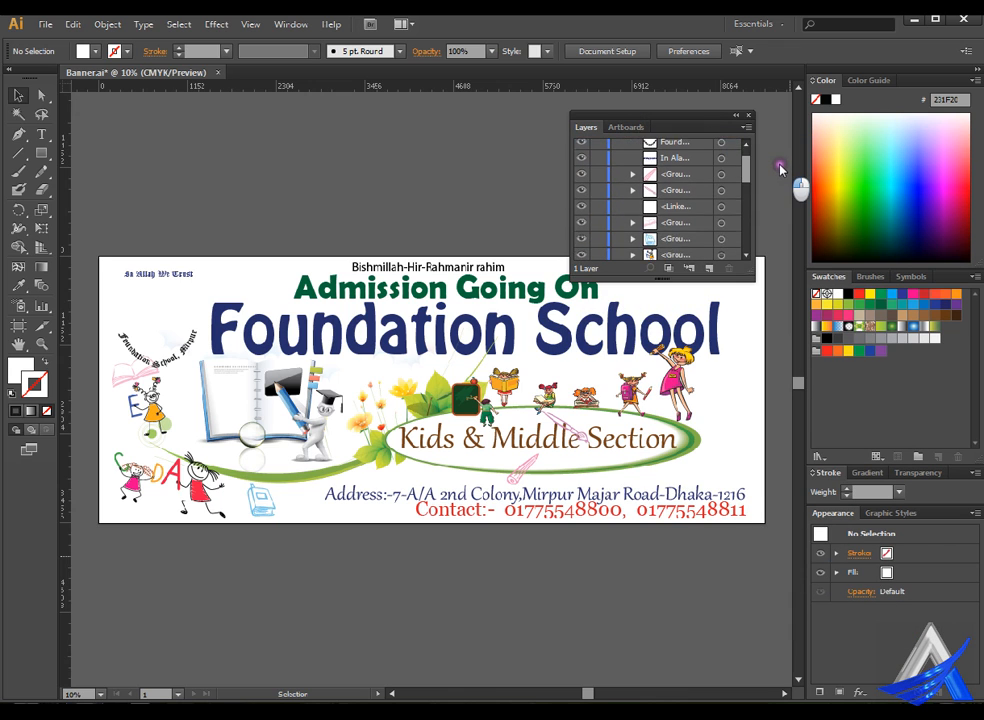
{"action": "scroll", "coordinate": [780, 190], "scroll_direction": "down", "scroll_amount": 5}
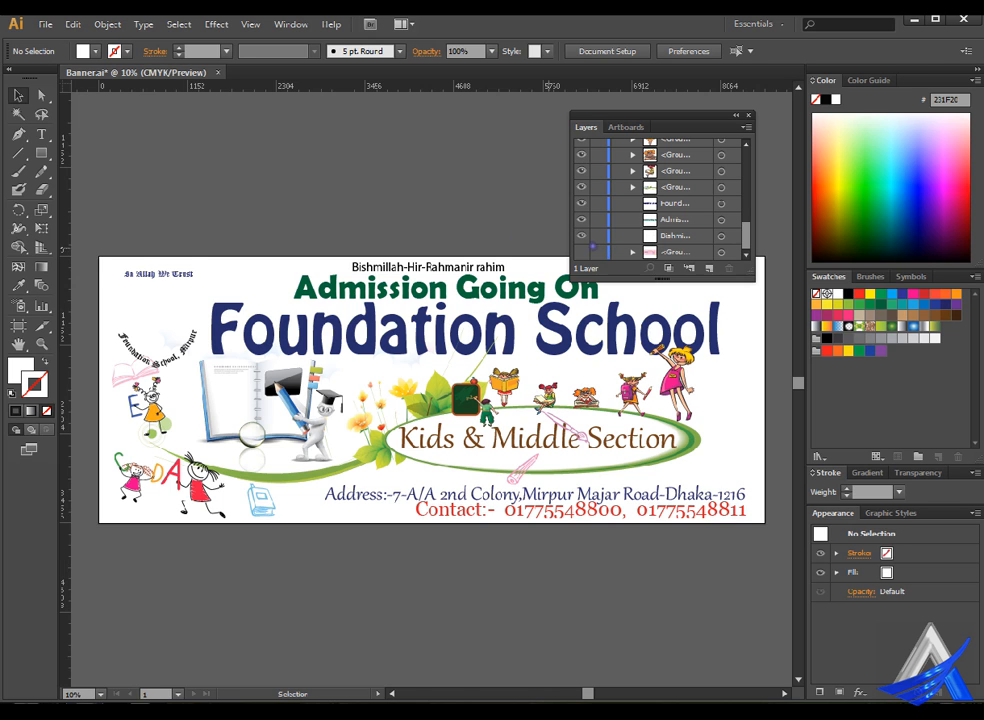
Show all hidden artwork in the banner and clear the selection
{"action": "left_click", "coordinate": [112, 23]}
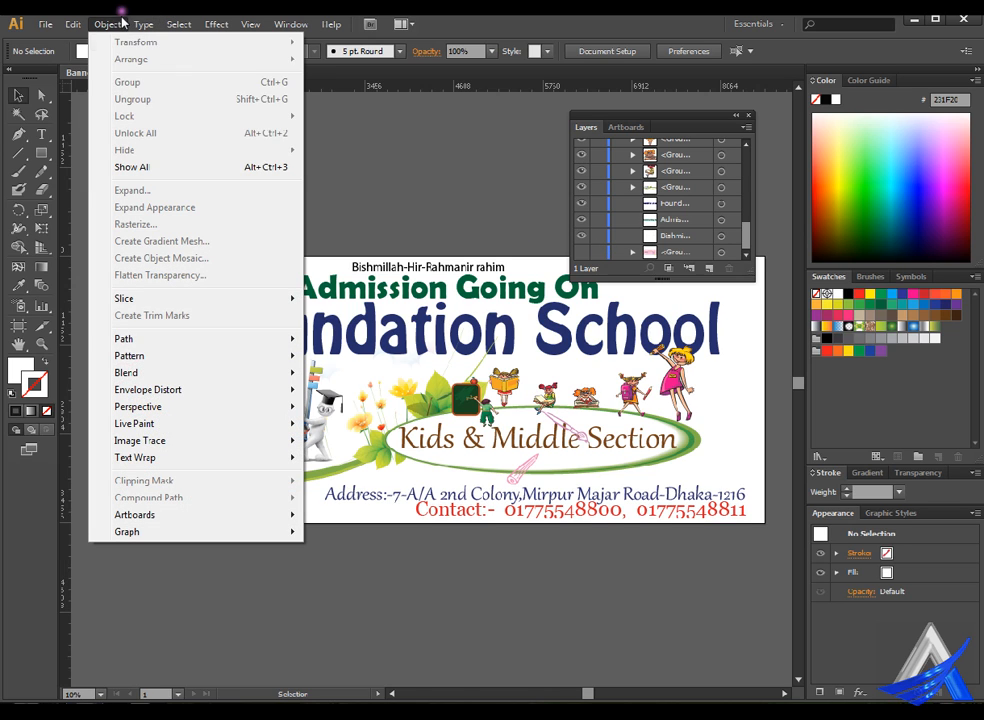
{"action": "left_click", "coordinate": [167, 164]}
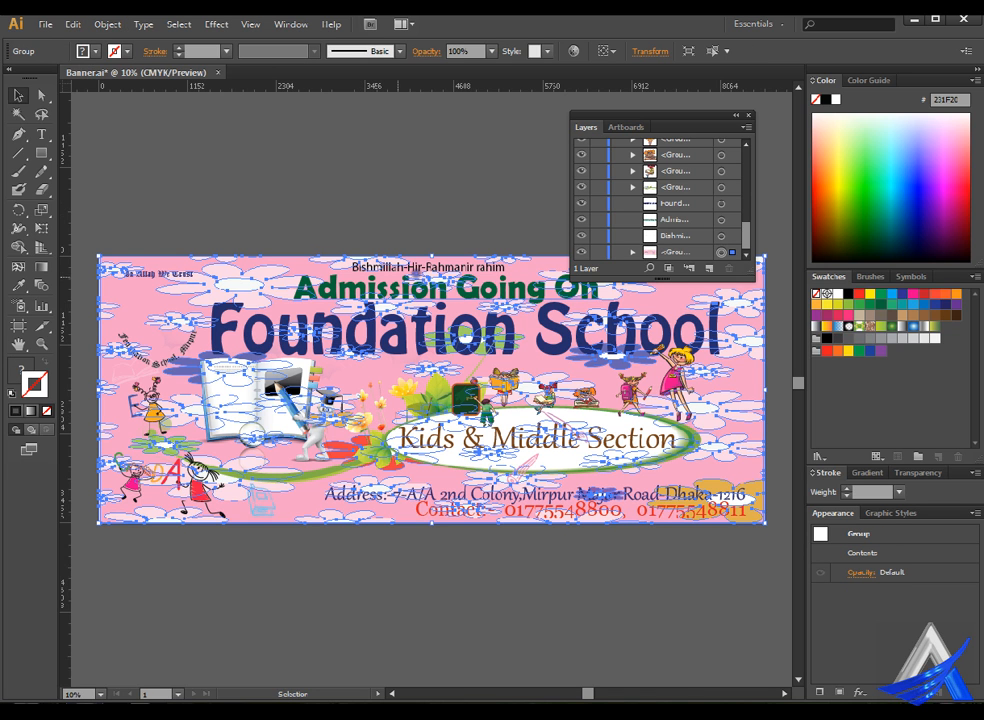
{"action": "left_click", "coordinate": [110, 23]}
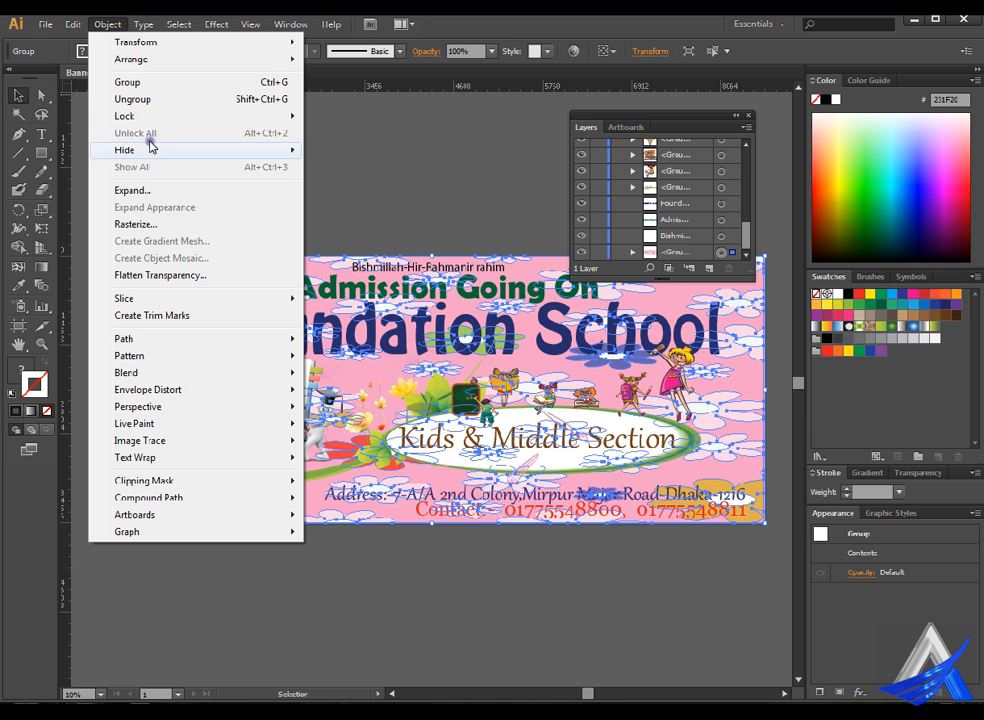
{"action": "mouse_move", "coordinate": [155, 149]}
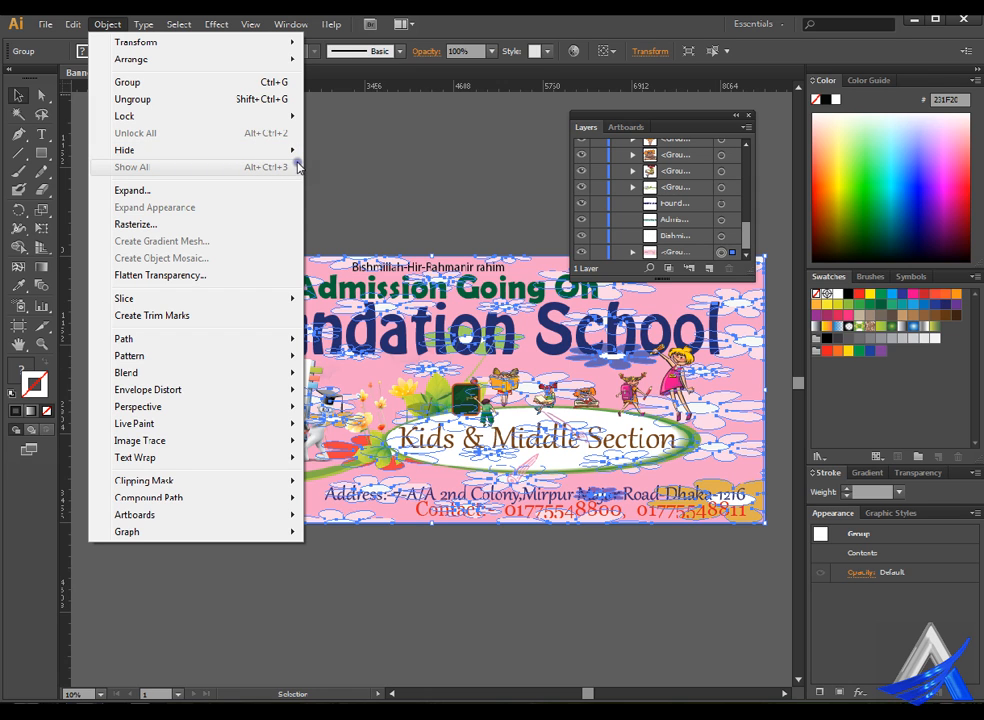
{"action": "left_click", "coordinate": [383, 153]}
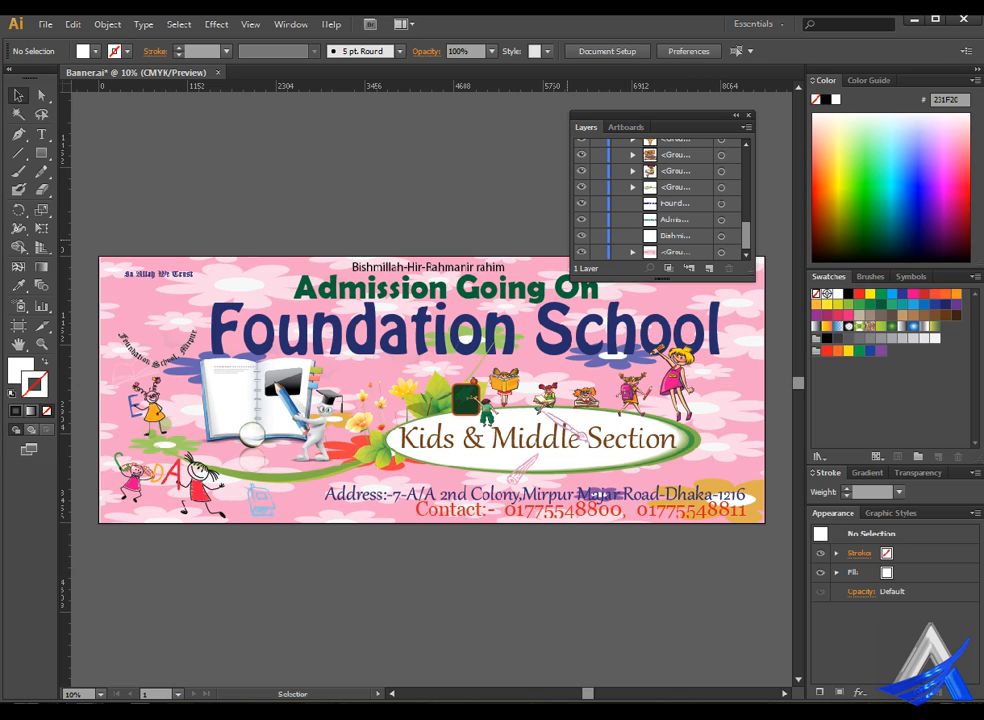
Toggle the background group's visibility off and on in the layer list, leaving the group visible
{"action": "left_click", "coordinate": [581, 251]}
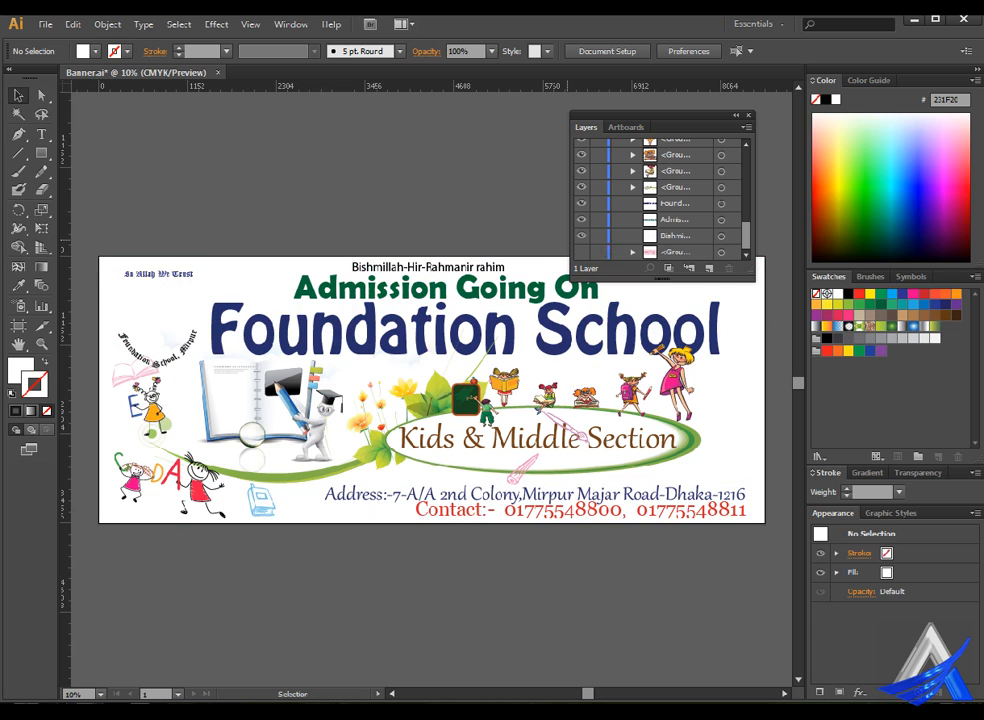
{"action": "key", "text": "ctrl+z"}
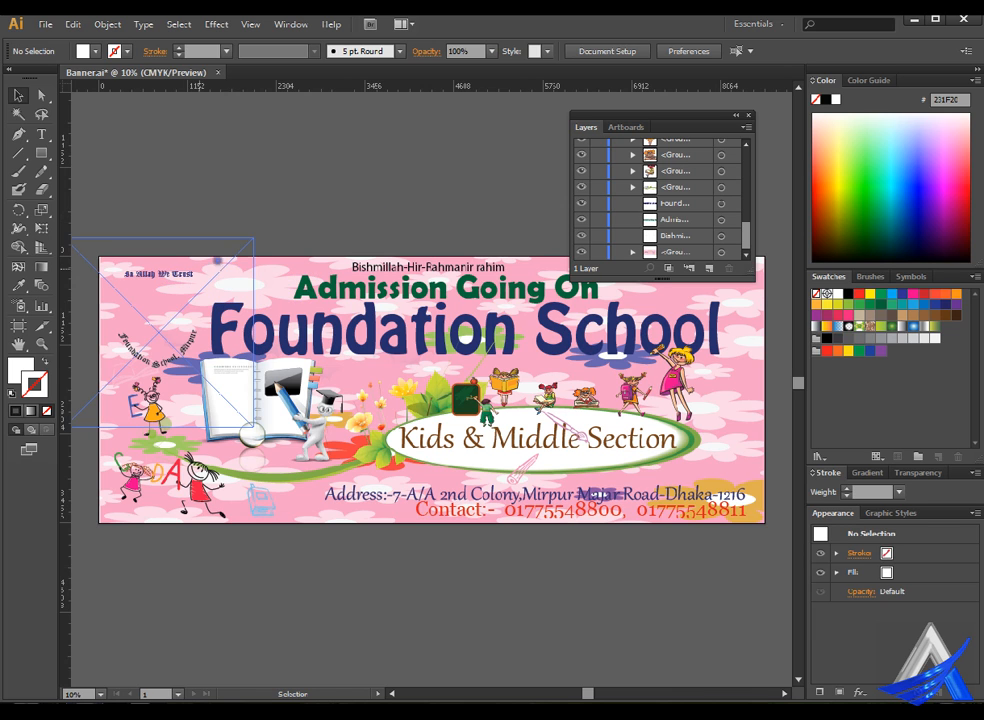
{"action": "left_click", "coordinate": [581, 251]}
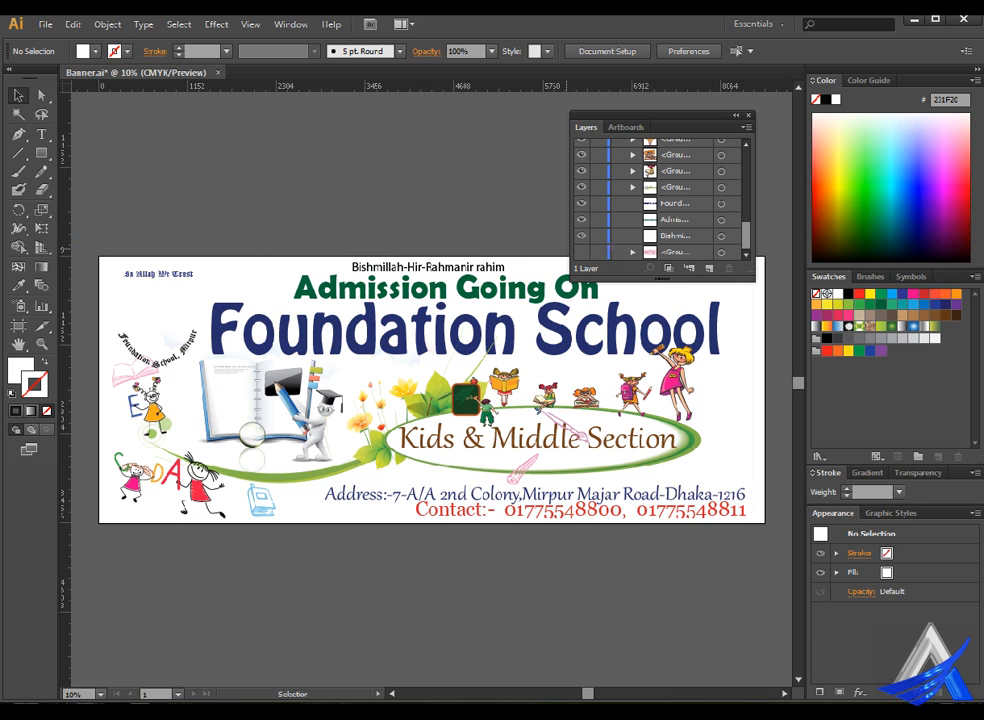
{"action": "left_click", "coordinate": [581, 251]}
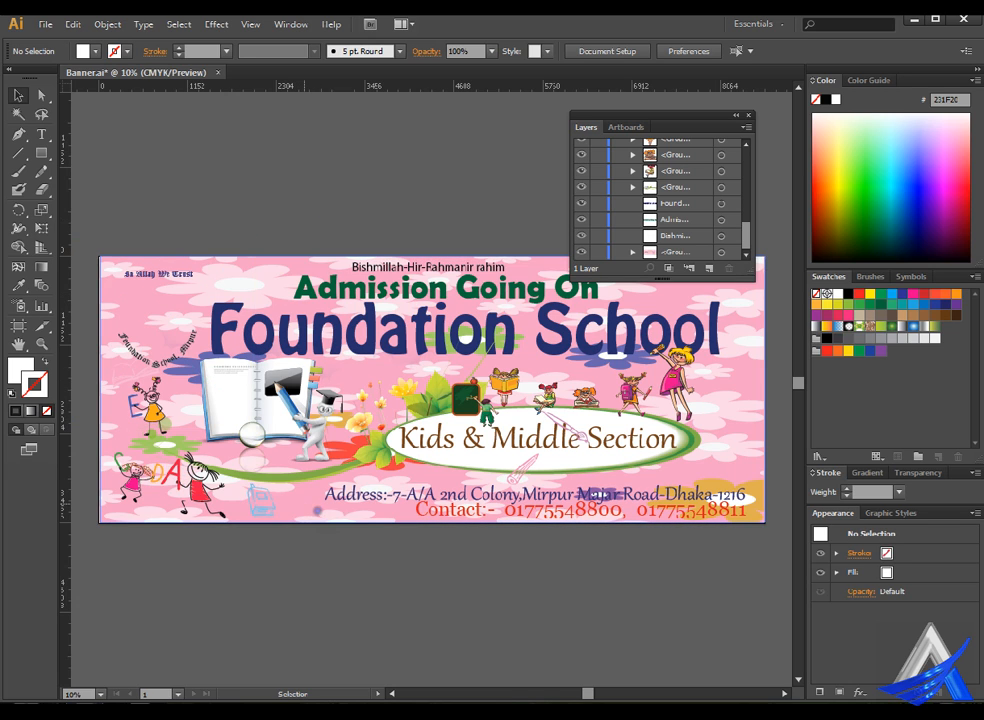
Lock the floral background group in the layer list, select the address text while it is locked, and unlock the group
{"action": "left_click", "coordinate": [240, 392]}
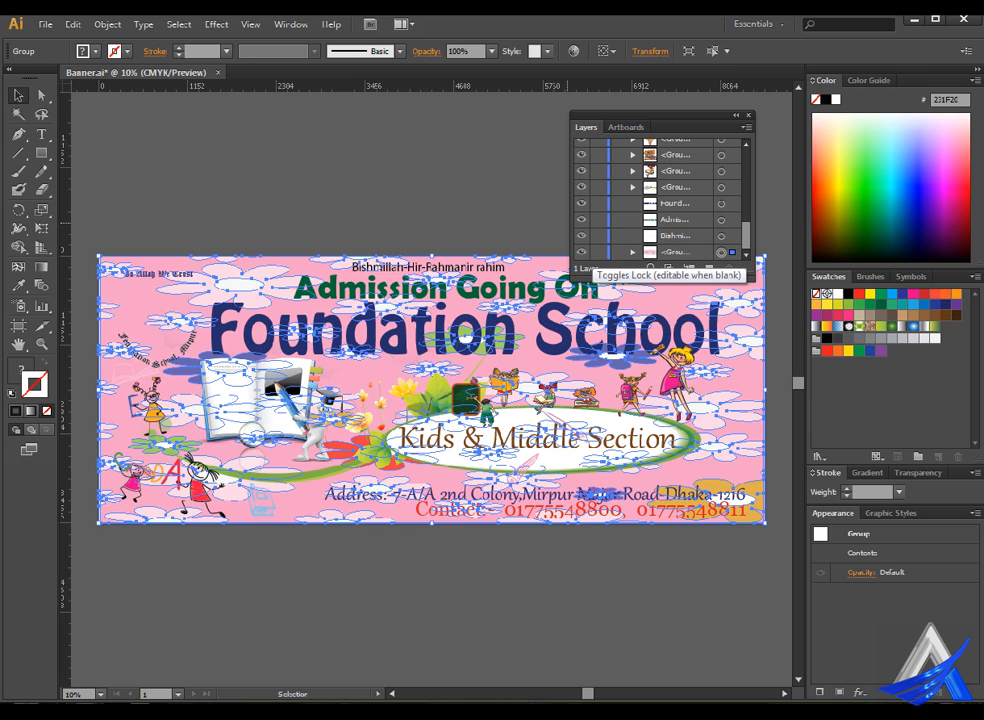
{"action": "left_click", "coordinate": [598, 252]}
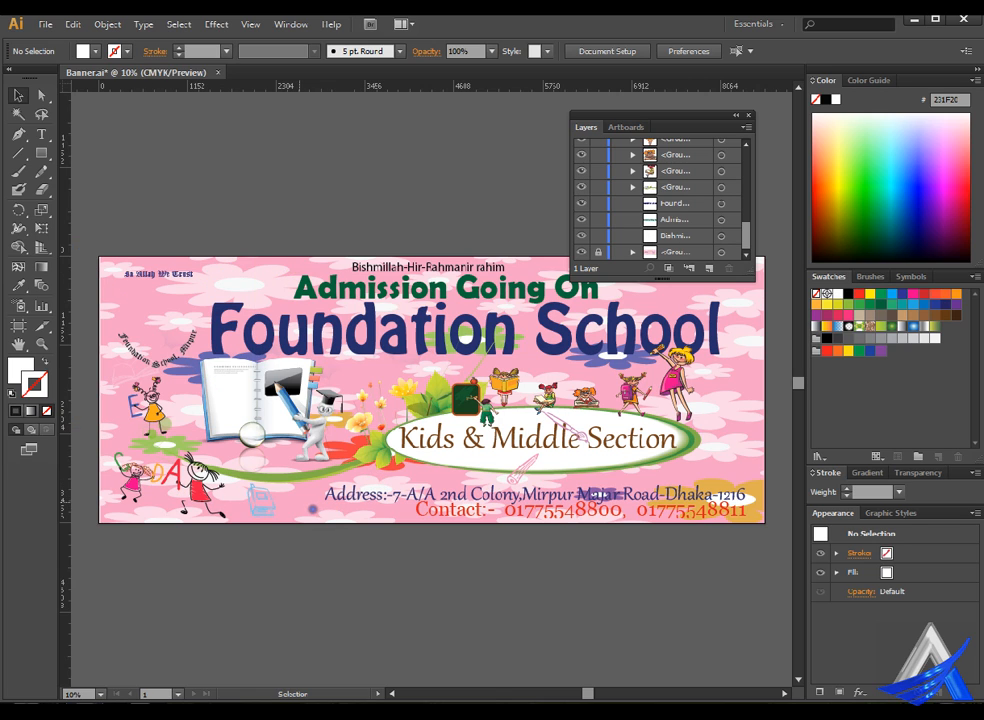
{"action": "left_click", "coordinate": [352, 495]}
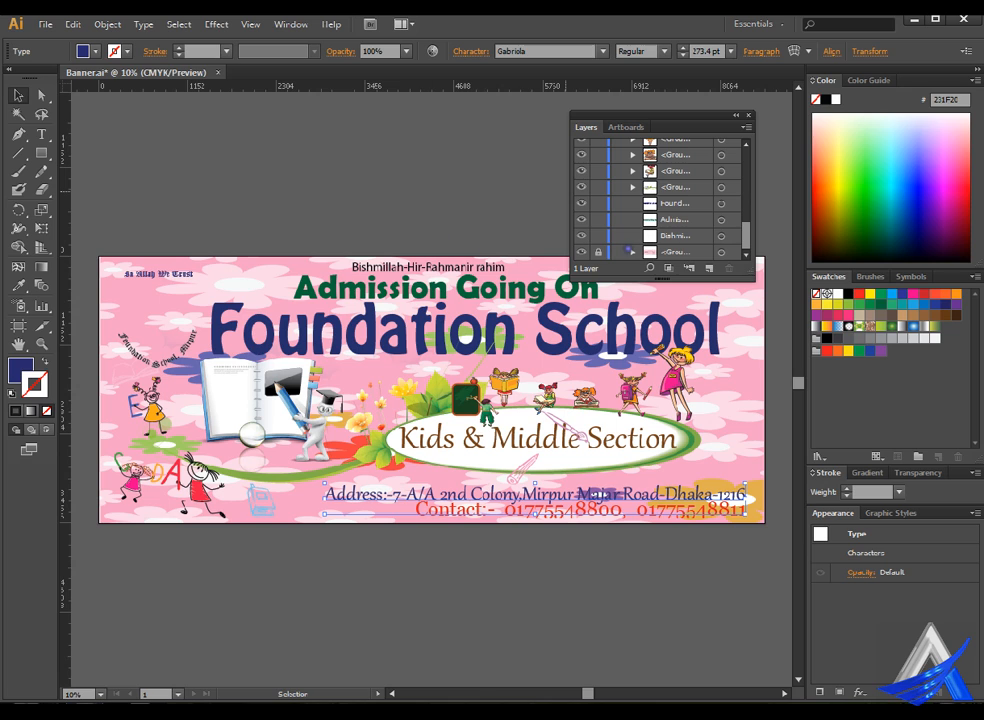
{"action": "left_click", "coordinate": [597, 252]}
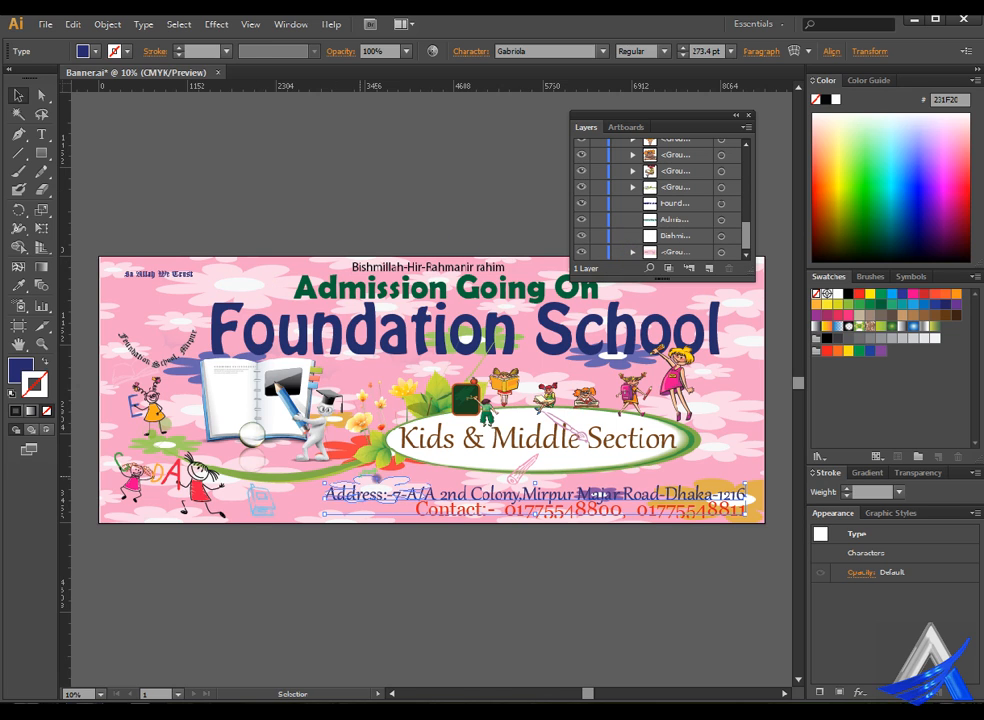
{"action": "left_click_drag", "start_coordinate": [215, 510], "coordinate": [293, 266]}
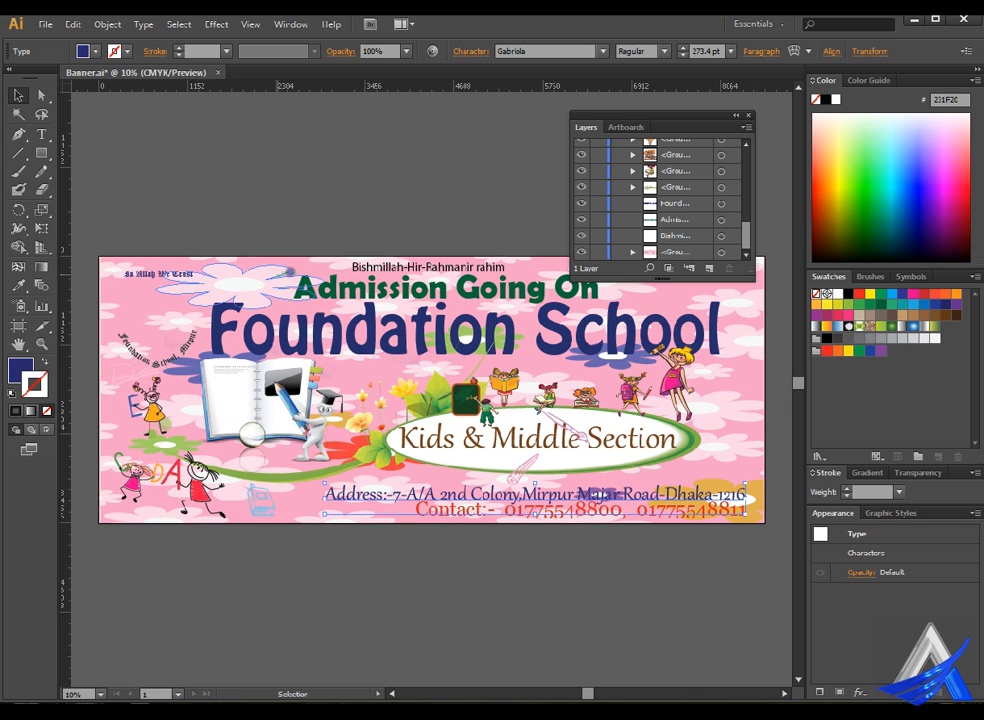
Select the floral background group on the canvas and lock it with the Lock Selection command
{"action": "left_click", "coordinate": [545, 410]}
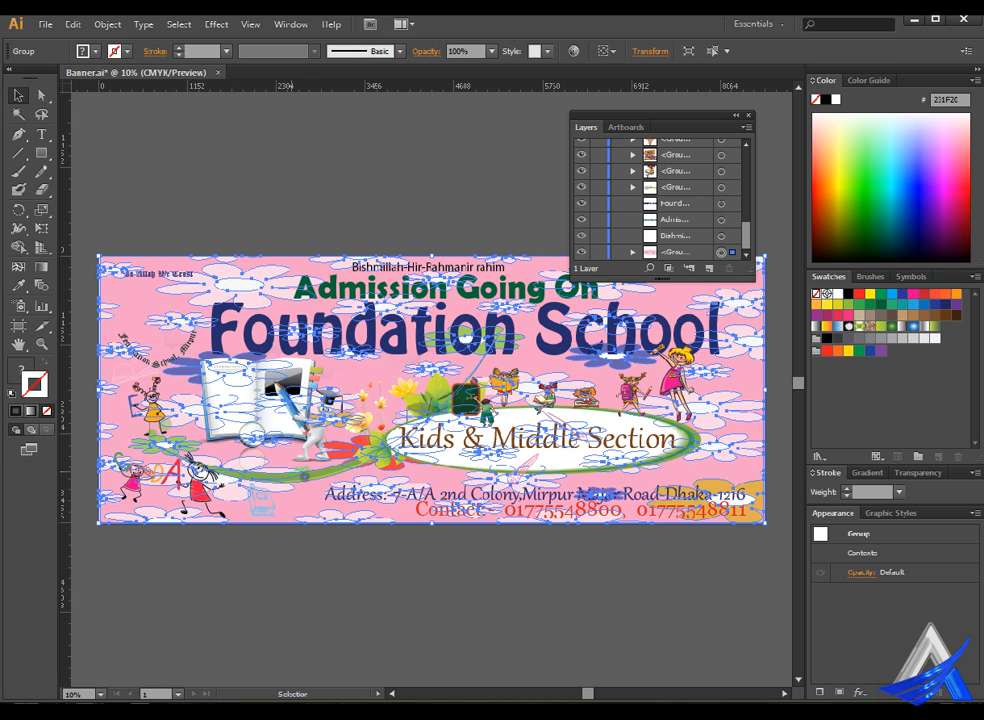
{"action": "left_click", "coordinate": [108, 24]}
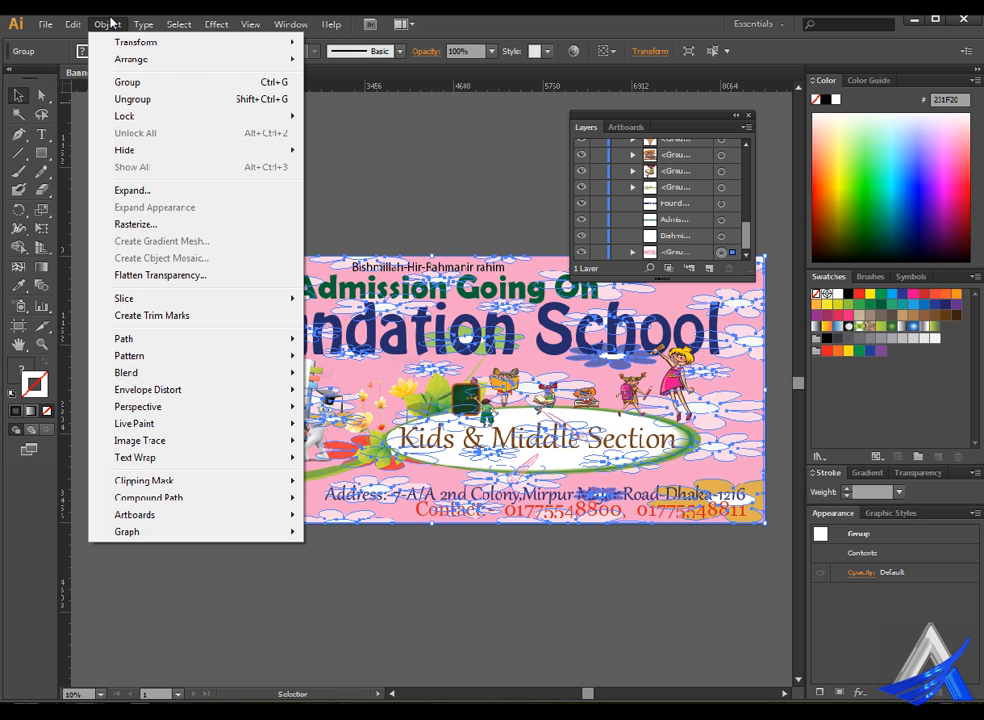
{"action": "mouse_move", "coordinate": [190, 115]}
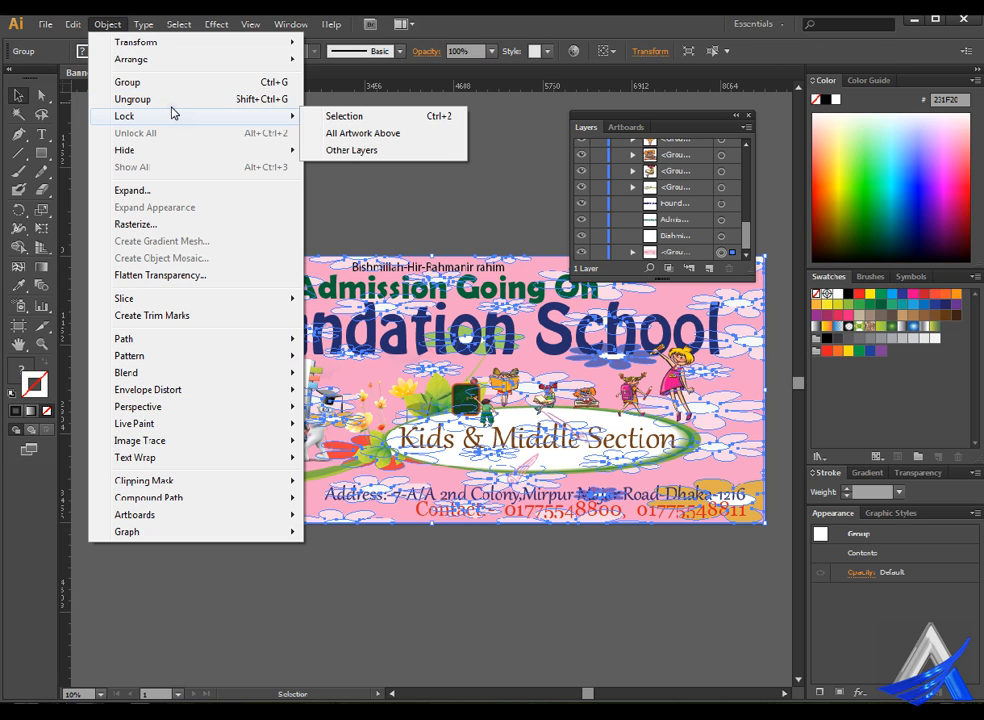
{"action": "left_click", "coordinate": [366, 115]}
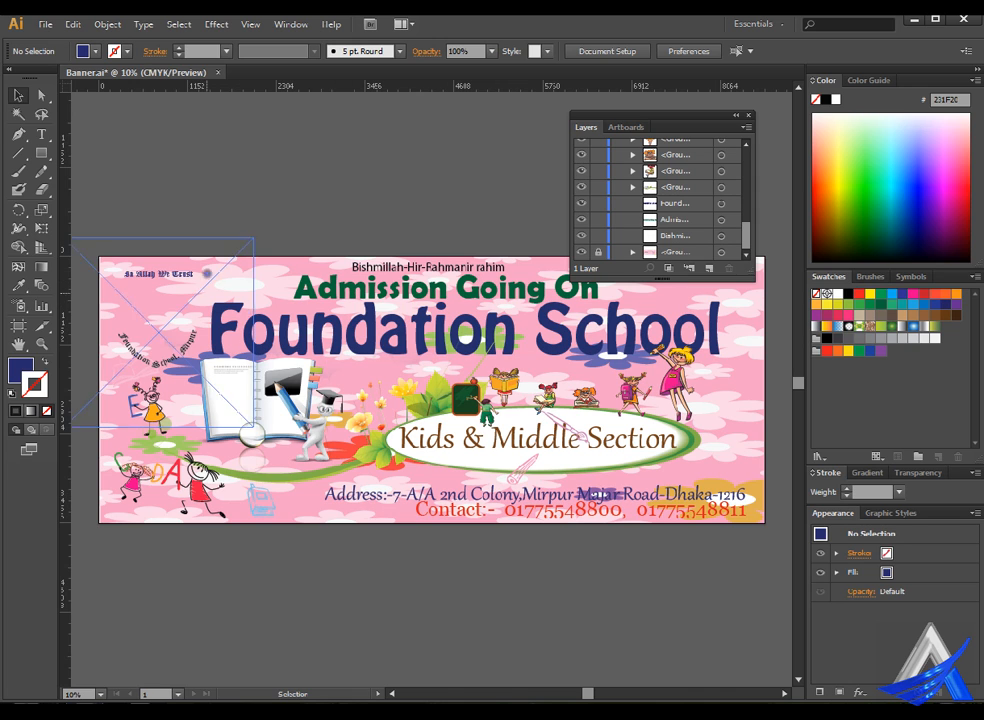
Unlock all artwork, clear the selection and dock the floating Layers panel with the Appearance panel group
{"action": "left_click", "coordinate": [118, 22]}
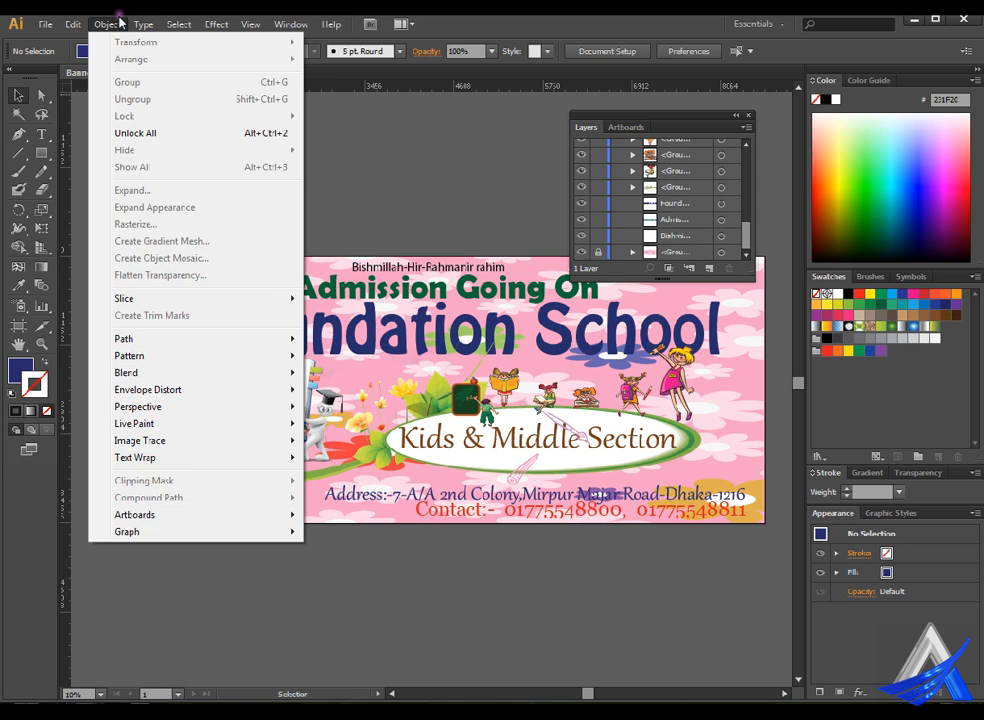
{"action": "left_click", "coordinate": [185, 128]}
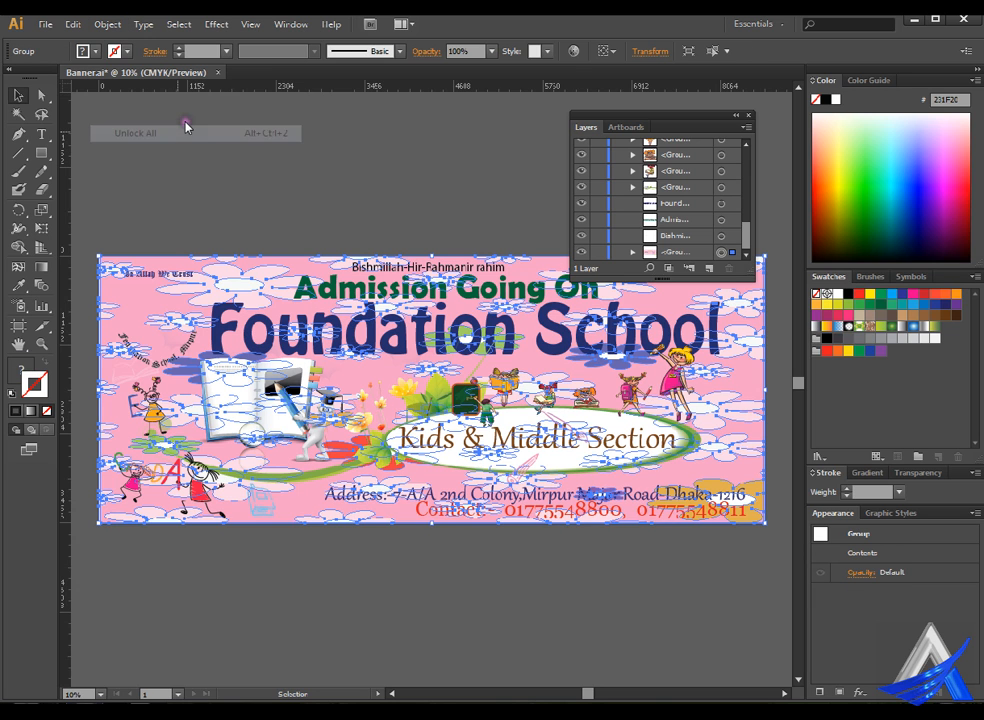
{"action": "left_click", "coordinate": [411, 191]}
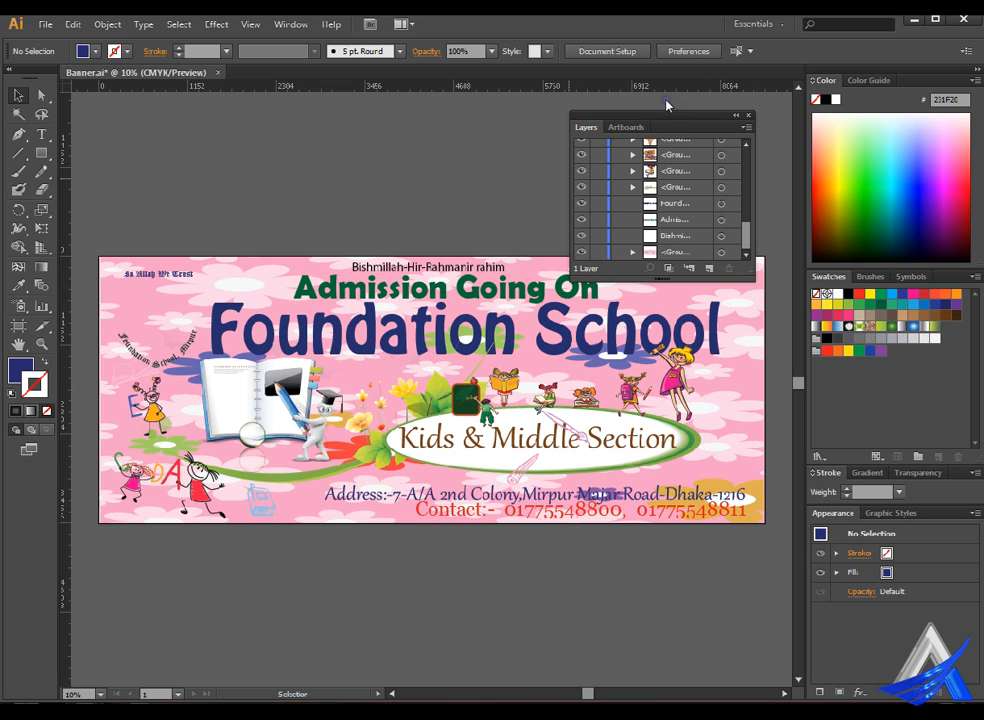
{"action": "mouse_move", "coordinate": [681, 121]}
{"action": "left_mouse_down"}
{"action": "mouse_move", "coordinate": [856, 556]}
{"action": "mouse_move", "coordinate": [924, 543]}
{"action": "mouse_move", "coordinate": [905, 680]}
{"action": "mouse_move", "coordinate": [916, 518]}
{"action": "mouse_move", "coordinate": [929, 511]}
{"action": "left_mouse_up"}
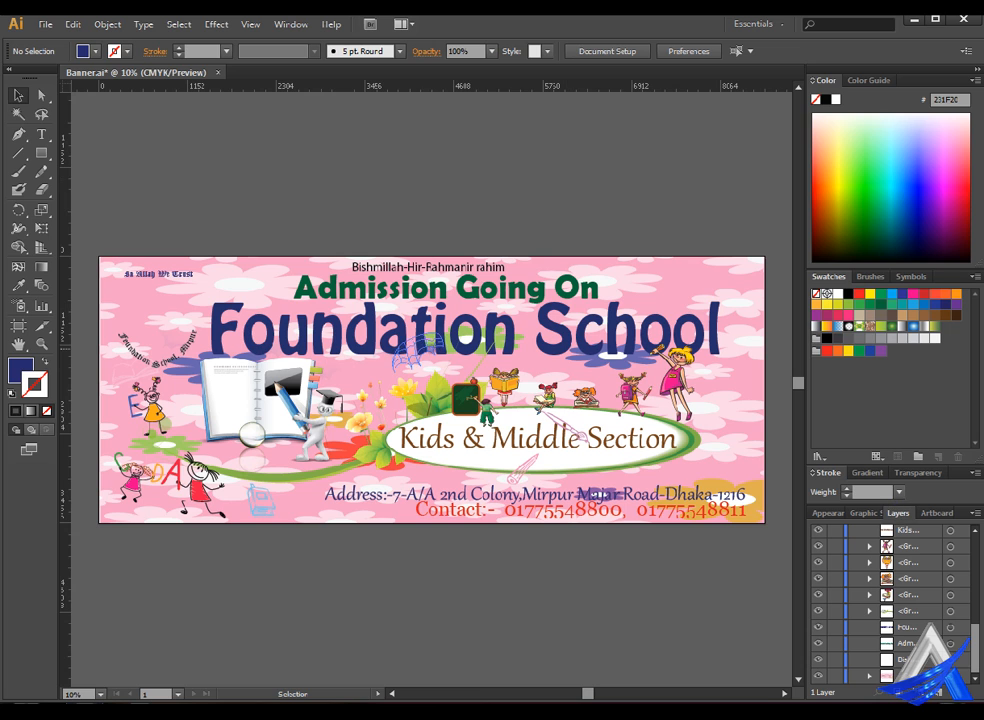
Start a new document named "artboard" and choose the Web profile for it
{"action": "left_click", "coordinate": [46, 23]}
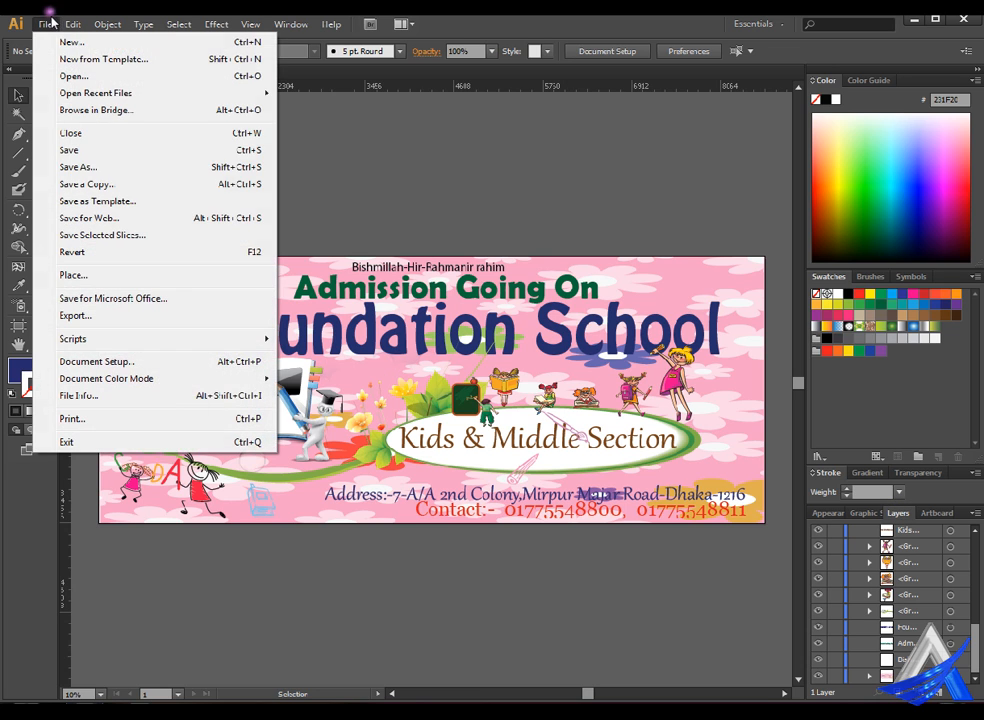
{"action": "left_click", "coordinate": [71, 42]}
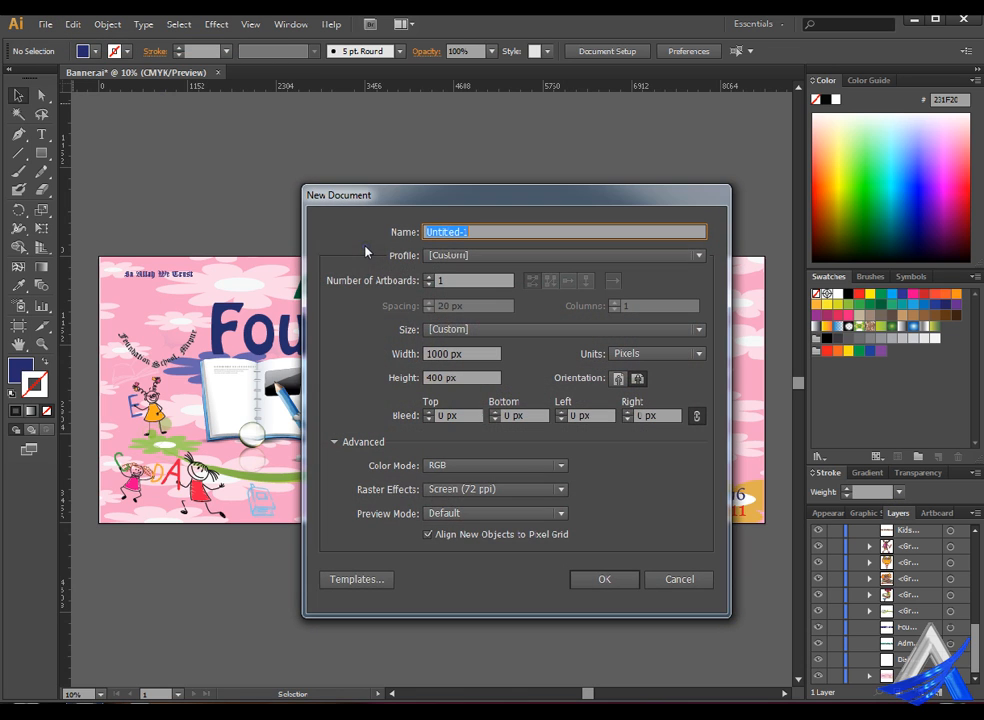
{"action": "type", "text": "artboard"}
{"action": "left_click", "coordinate": [485, 329]}
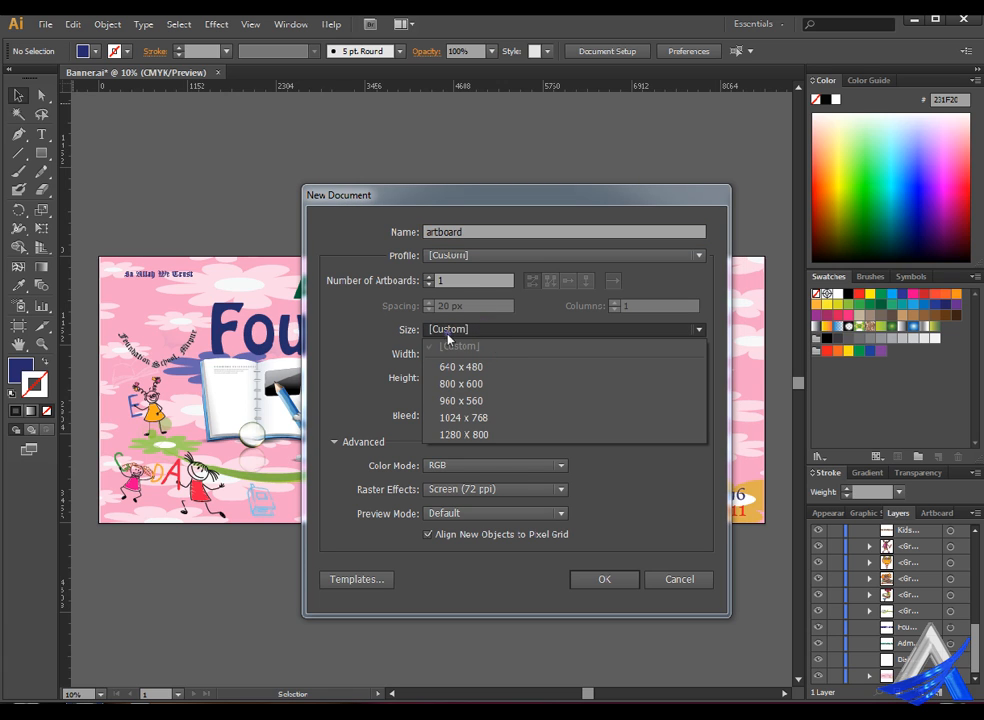
{"action": "left_click", "coordinate": [403, 333]}
{"action": "left_click", "coordinate": [470, 255]}
{"action": "left_click", "coordinate": [481, 309]}
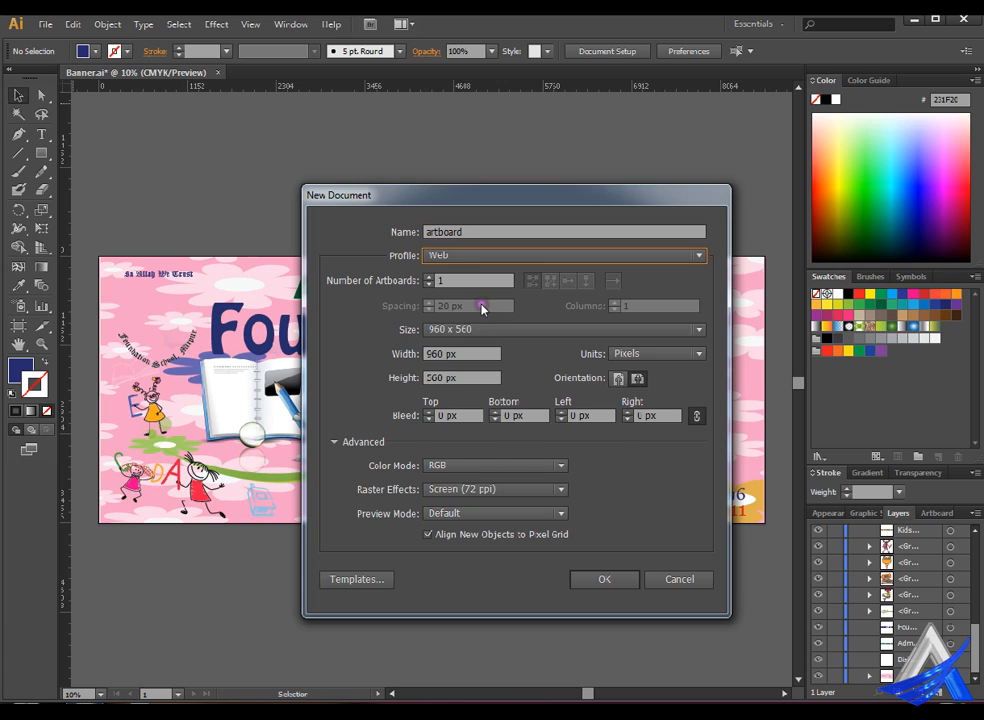
Set the new document's size to 800 x 600 with 4 artboards and create it
{"action": "left_click", "coordinate": [485, 329]}
{"action": "left_click", "coordinate": [488, 382]}
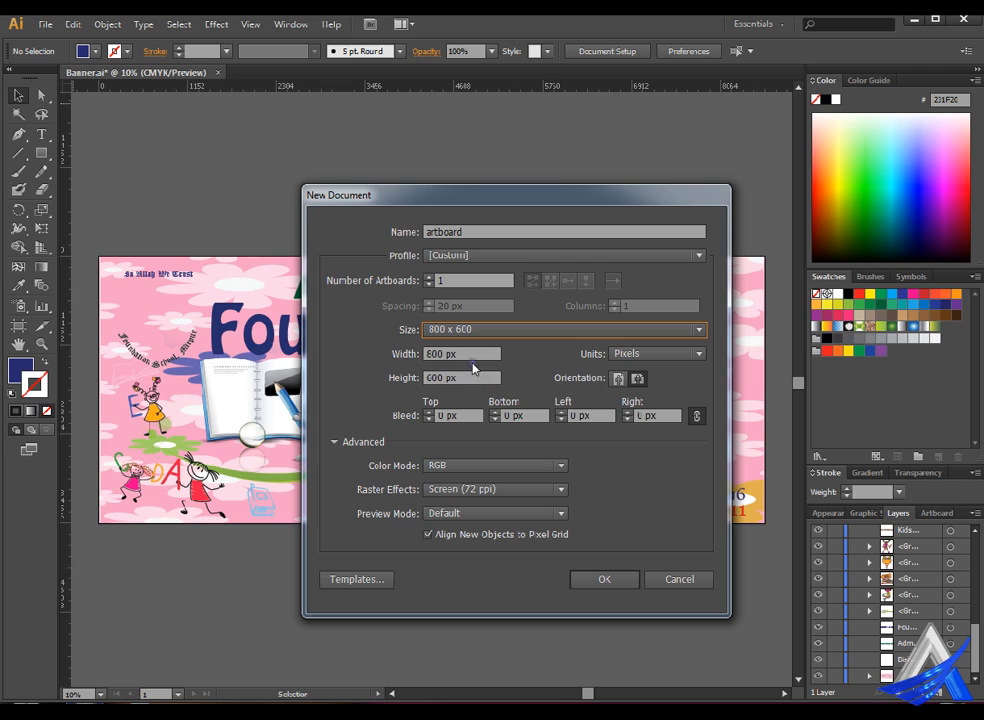
{"action": "double_click", "coordinate": [473, 280]}
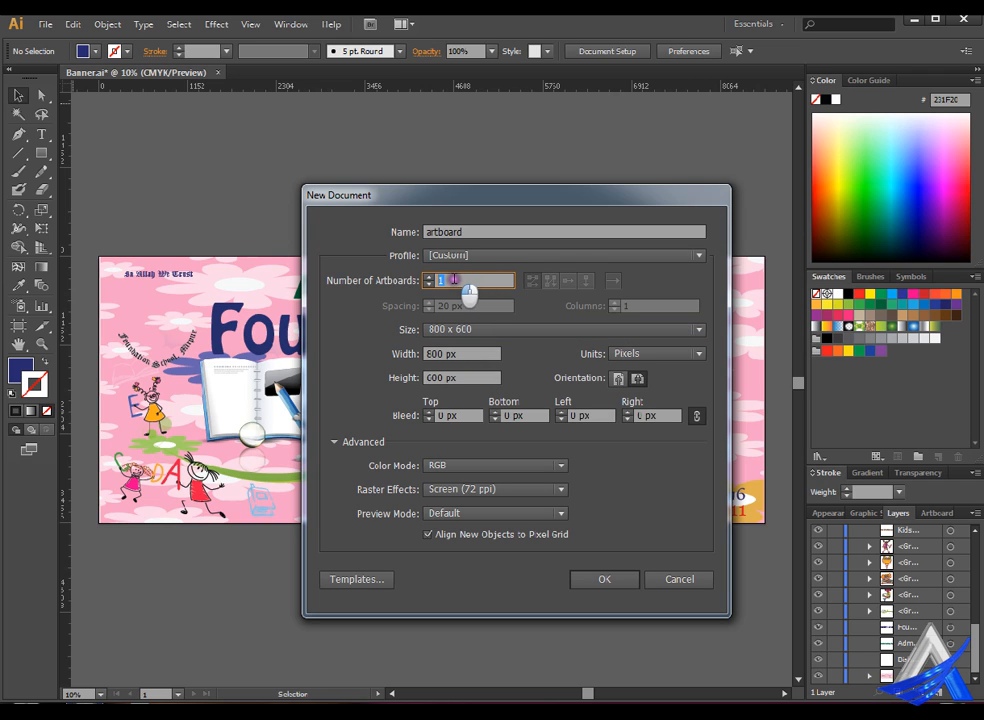
{"action": "type", "text": "4"}
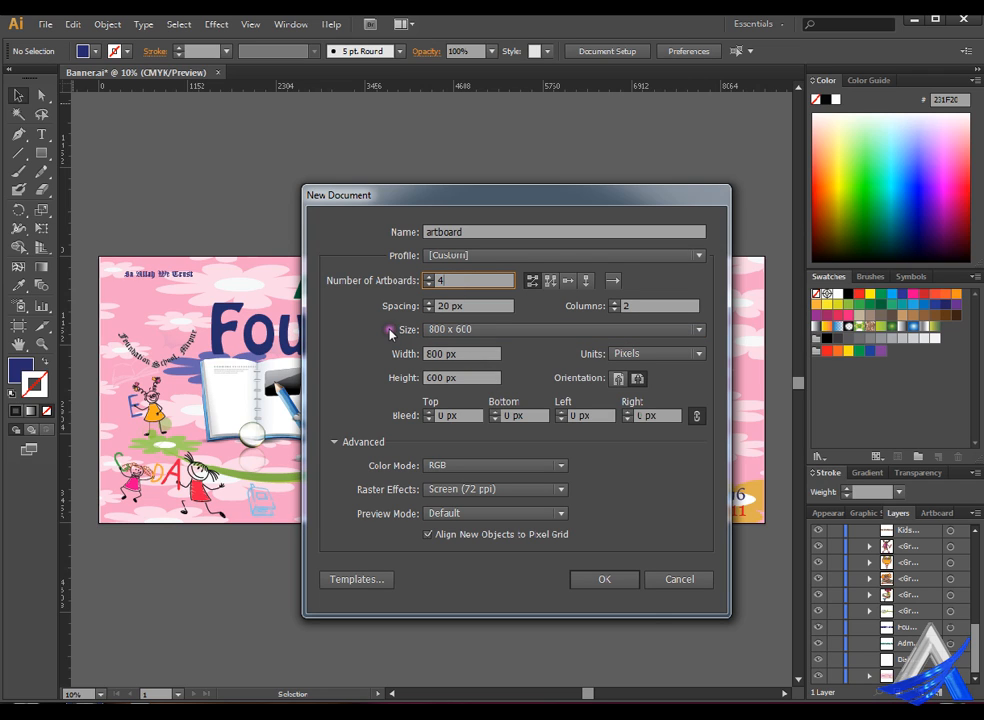
{"action": "left_click", "coordinate": [637, 590]}
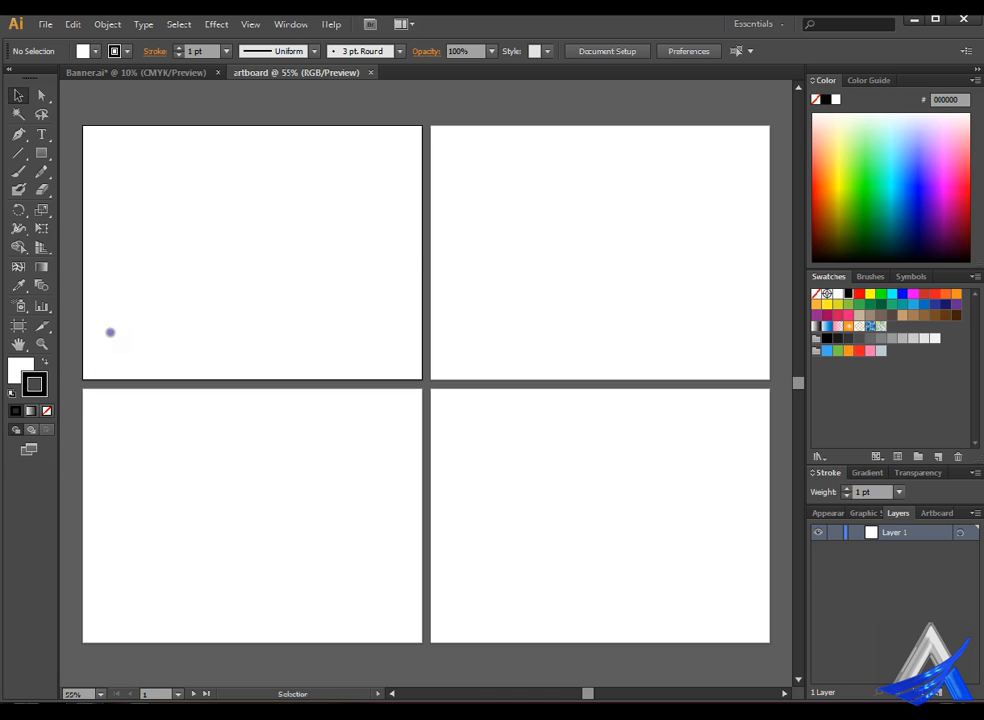
Shrink Artboard 1 to about 427 x 300 px with the Artboard tool and review its Artboard Options without changes
{"action": "left_click", "coordinate": [19, 326]}
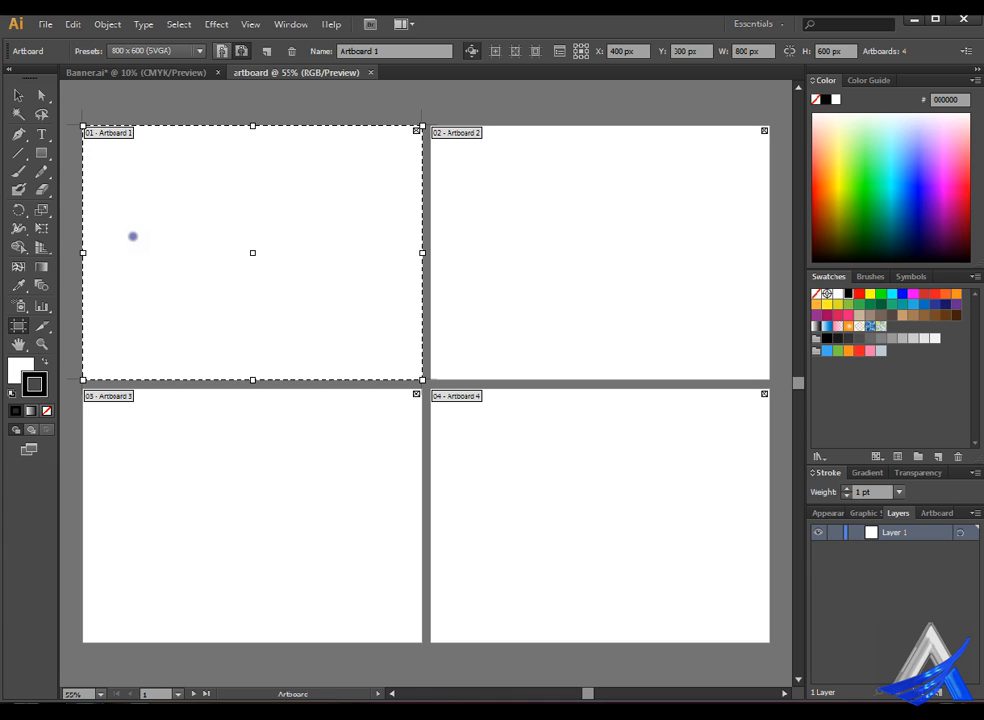
{"action": "left_click_drag", "start_coordinate": [88, 118], "coordinate": [241, 252]}
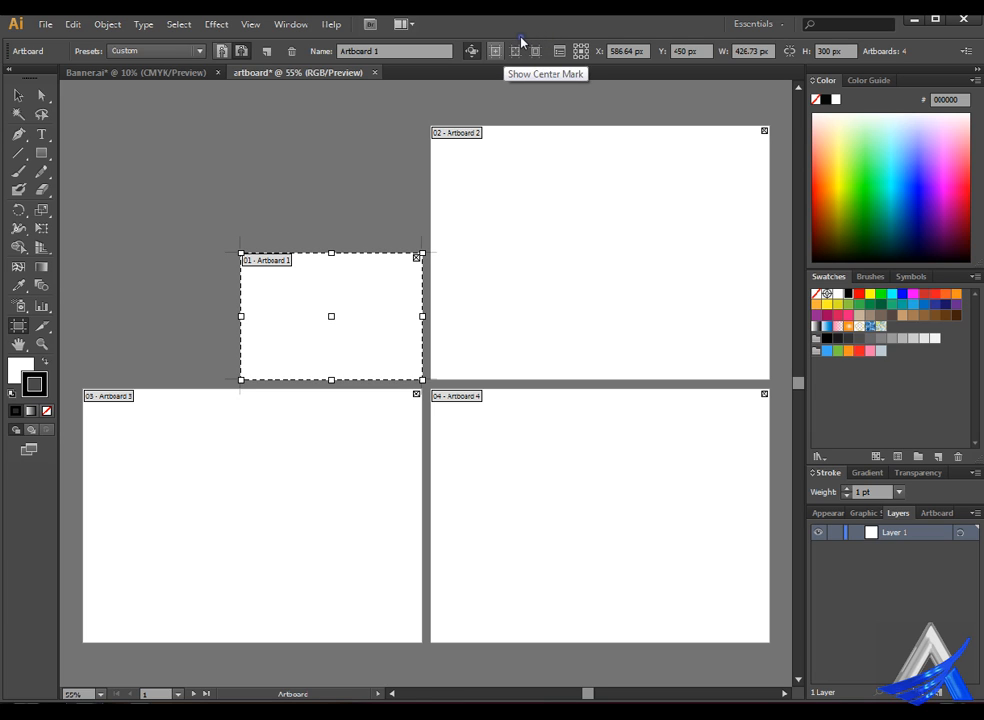
{"action": "left_click", "coordinate": [582, 45]}
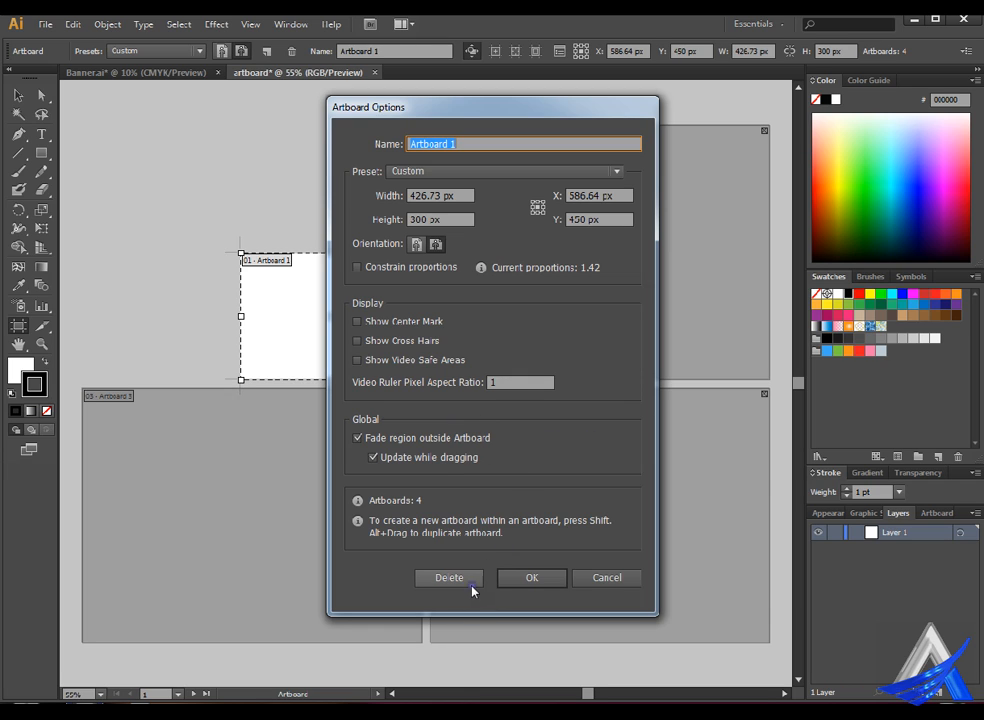
{"action": "left_click", "coordinate": [607, 578]}
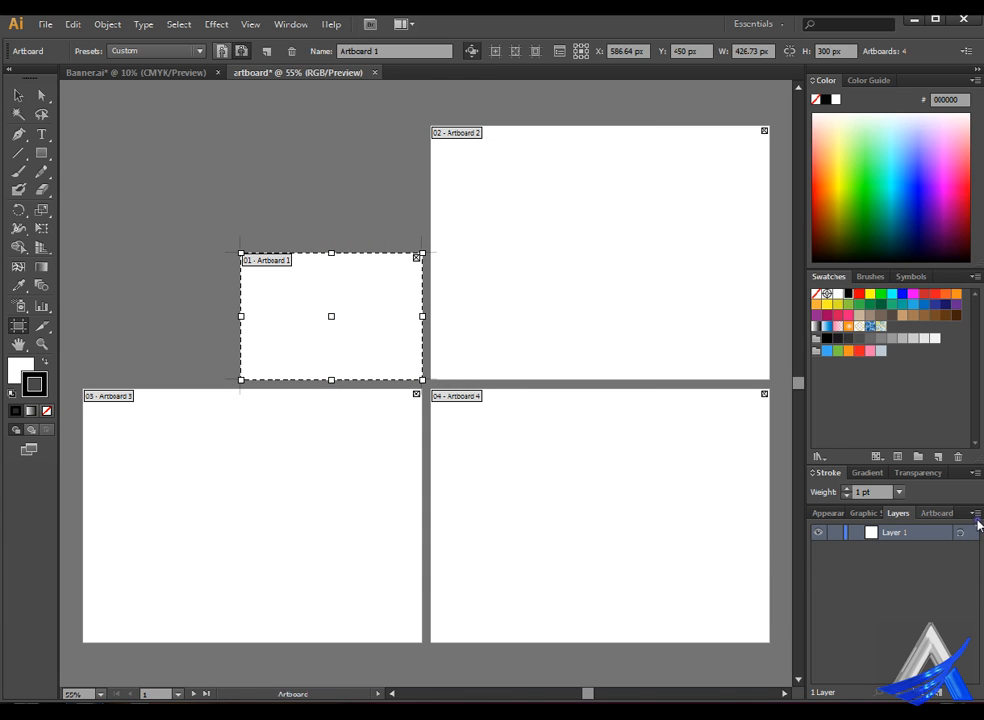
Float the Artboards panel over the canvas and move Artboard 1 down one place in the artboard order
{"action": "left_click", "coordinate": [938, 513]}
{"action": "left_click_drag", "start_coordinate": [944, 515], "coordinate": [578, 257]}
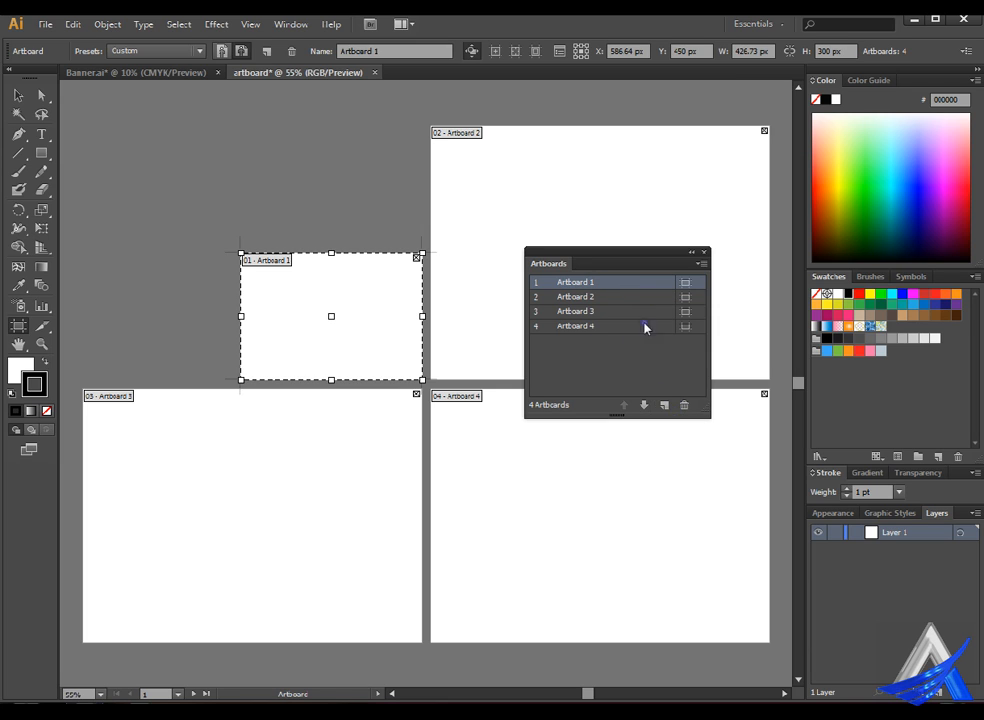
{"action": "left_click", "coordinate": [644, 405]}
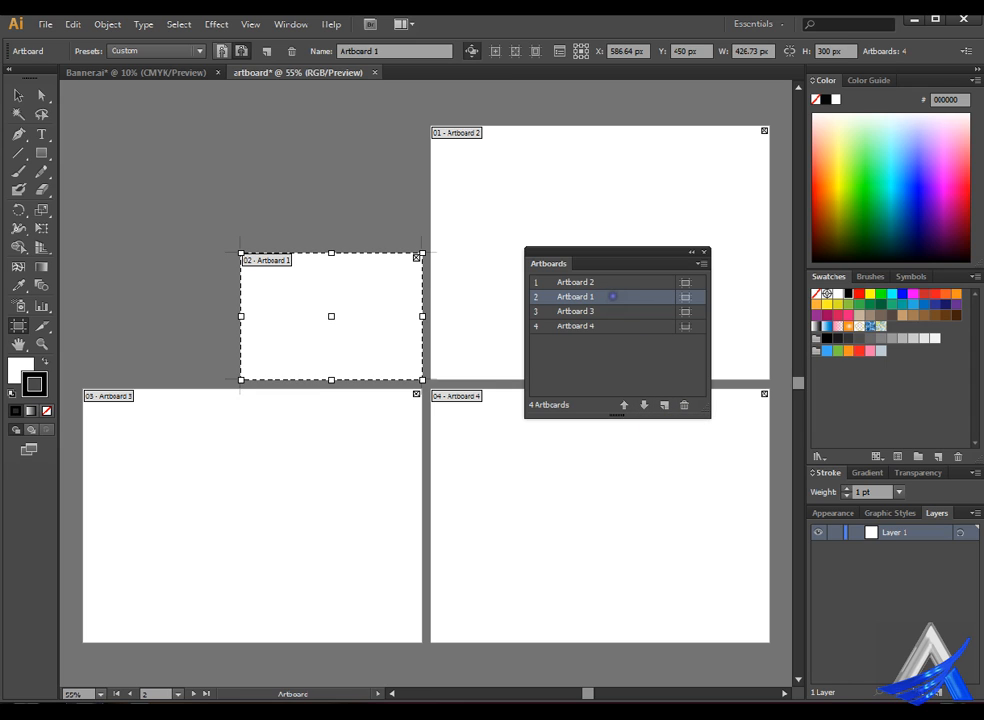
Add a new artboard and delete it again, and dock the Artboards panel back with the Layers panel group
{"action": "left_click", "coordinate": [694, 410]}
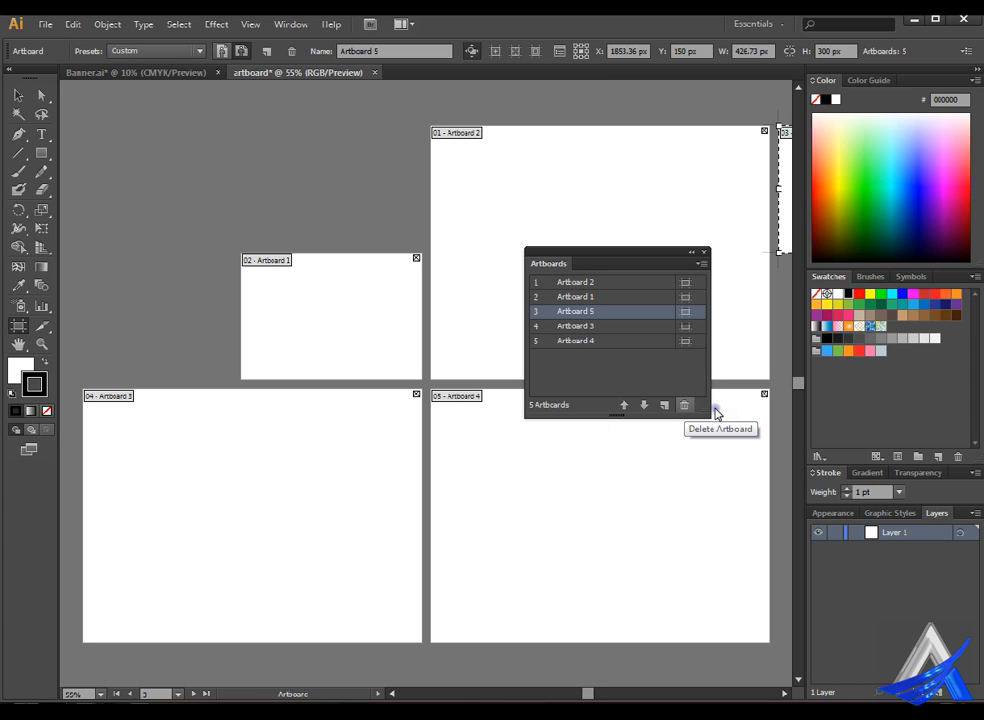
{"action": "left_click", "coordinate": [684, 405]}
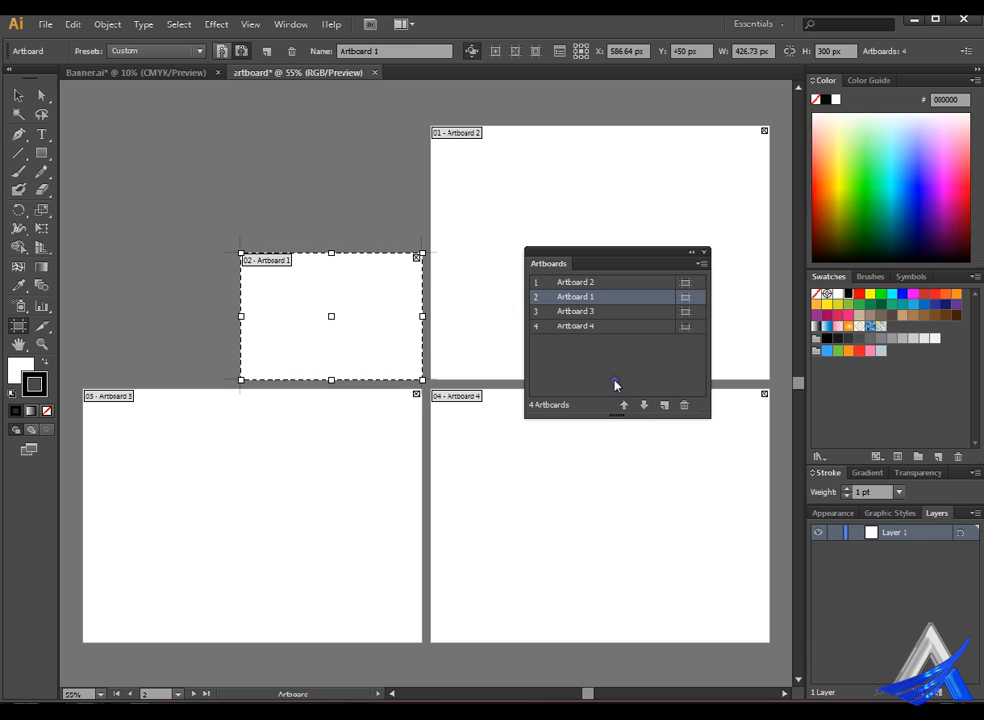
{"action": "left_click_drag", "start_coordinate": [578, 259], "coordinate": [962, 520]}
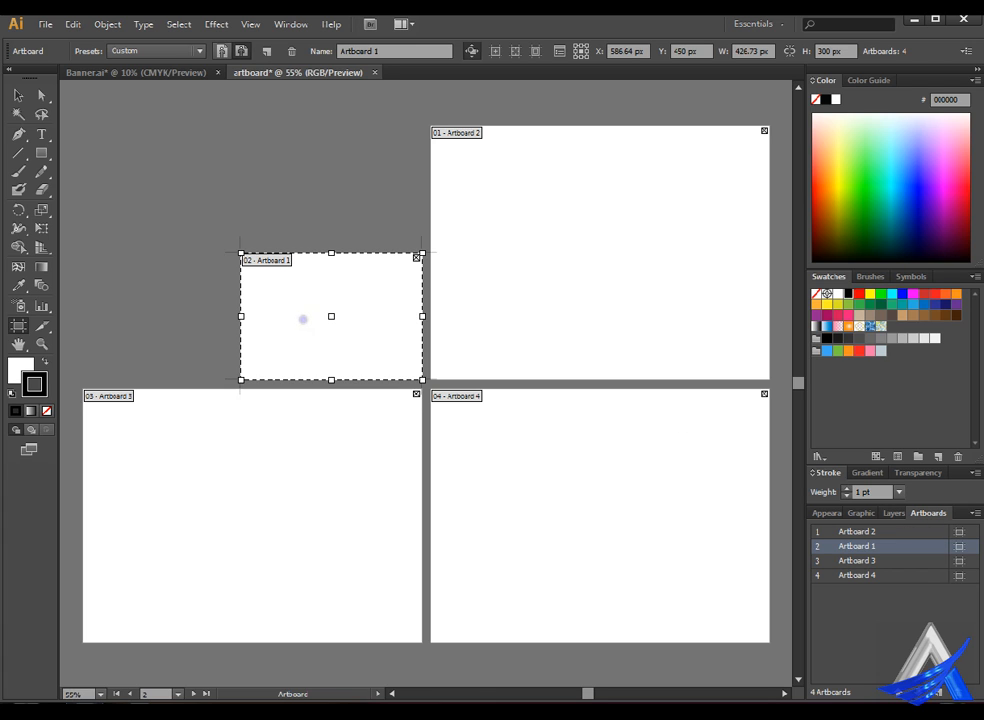
Shrink Artboard 3 to about 552 x 311 px from its outer lower corner and select Artboard 4
{"action": "left_click", "coordinate": [120, 622]}
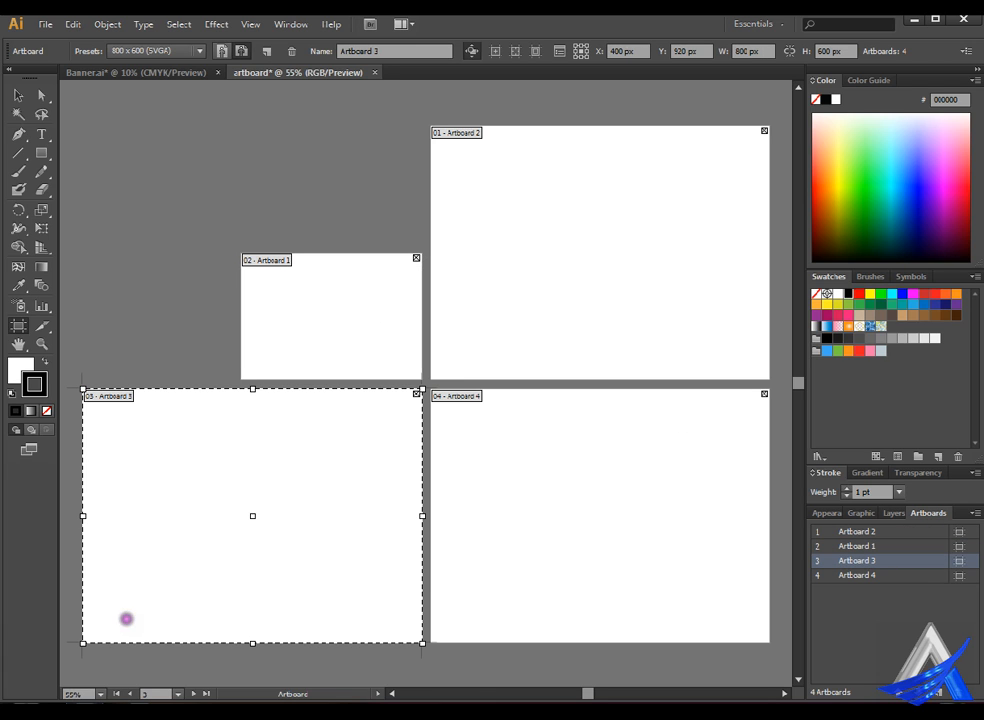
{"action": "left_click_drag", "start_coordinate": [87, 652], "coordinate": [196, 527]}
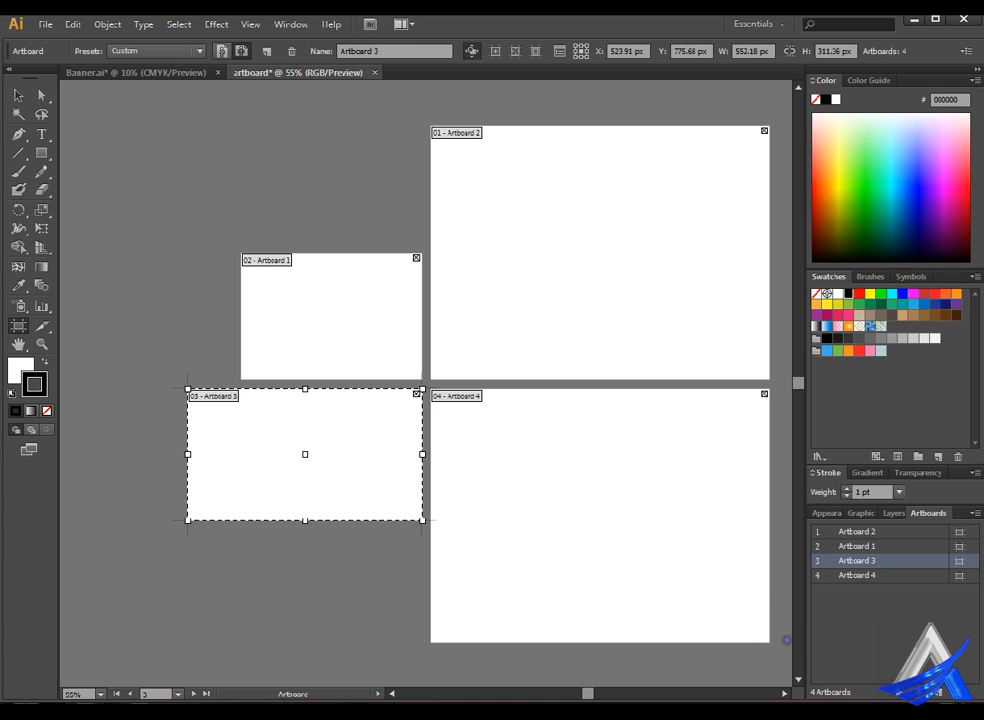
{"action": "left_click", "coordinate": [766, 590]}
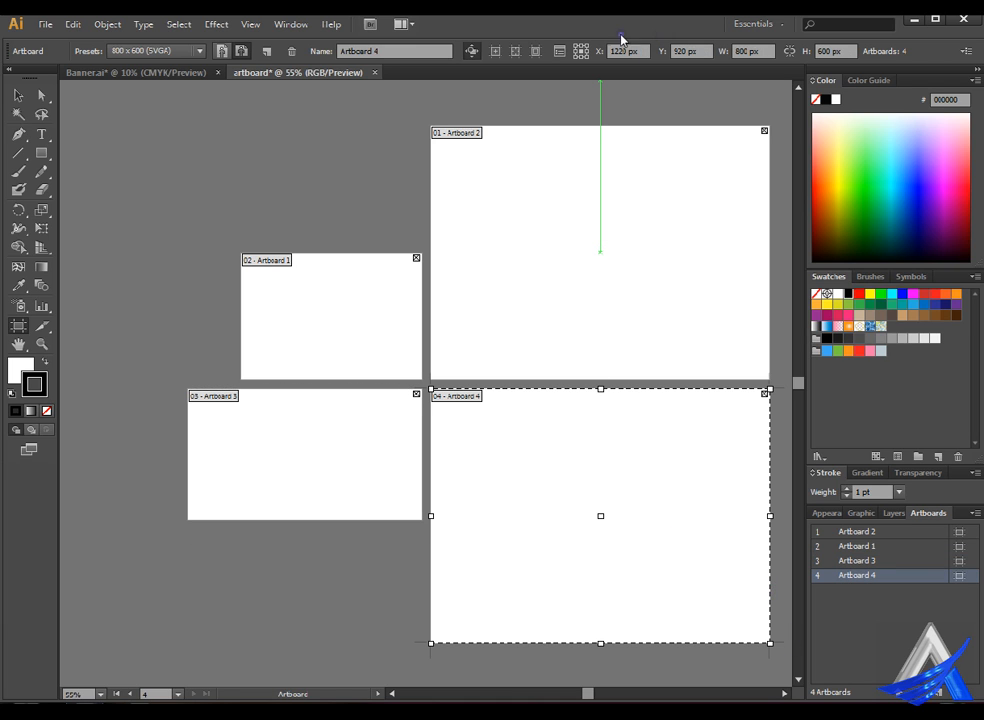